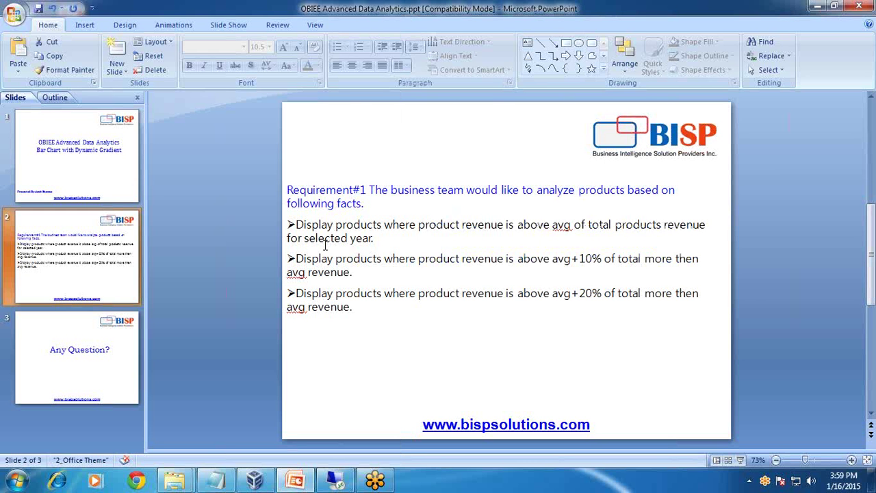
Step: Start a new analysis on the A - Sample Sales subject area
left_click(269, 481)
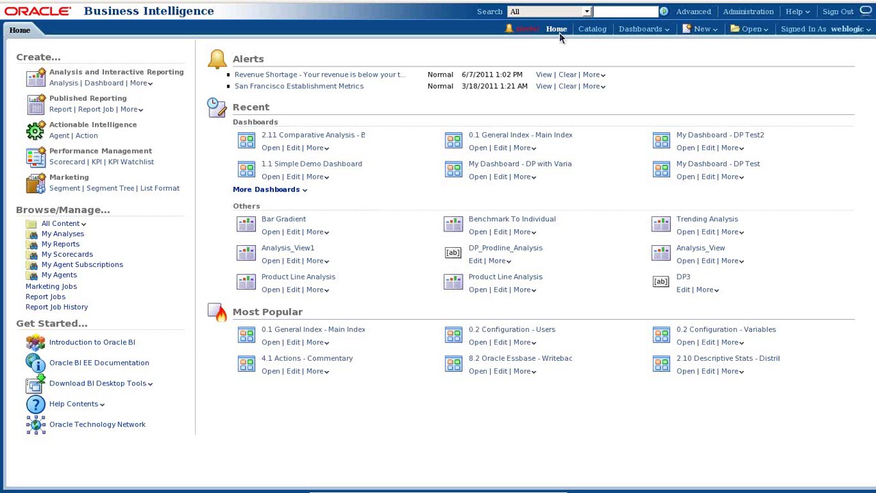
left_click(701, 29)
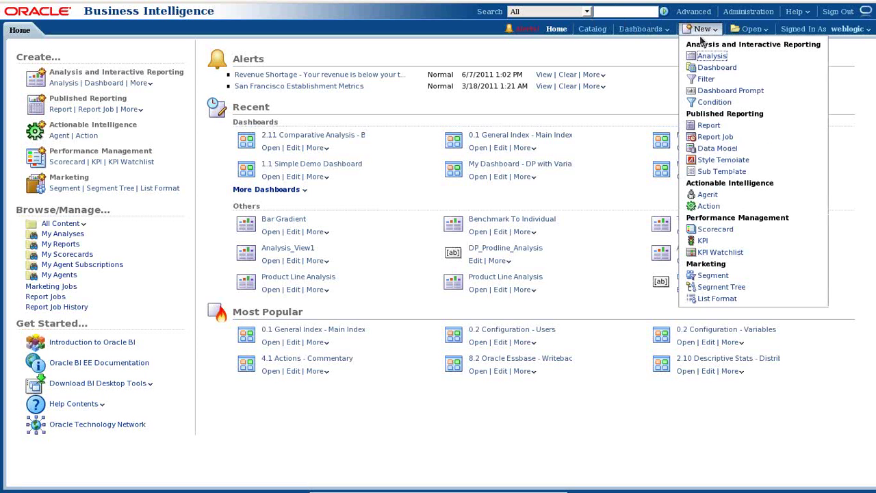
left_click(710, 57)
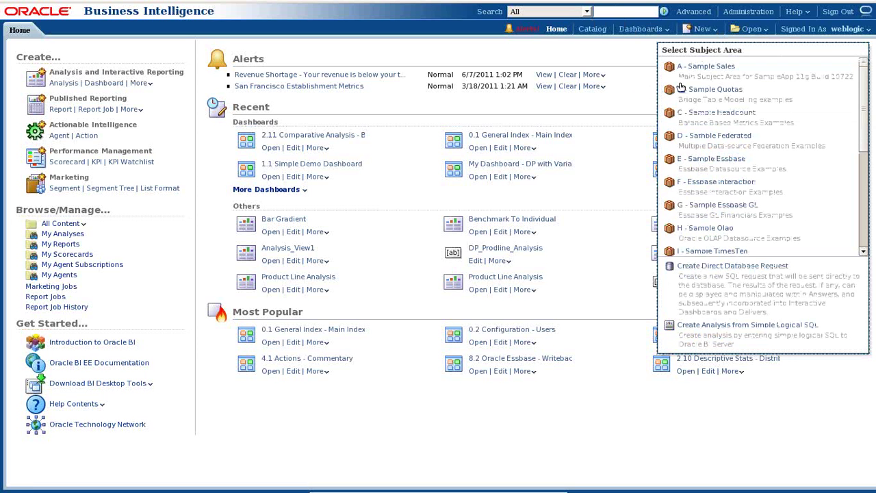
left_click(713, 68)
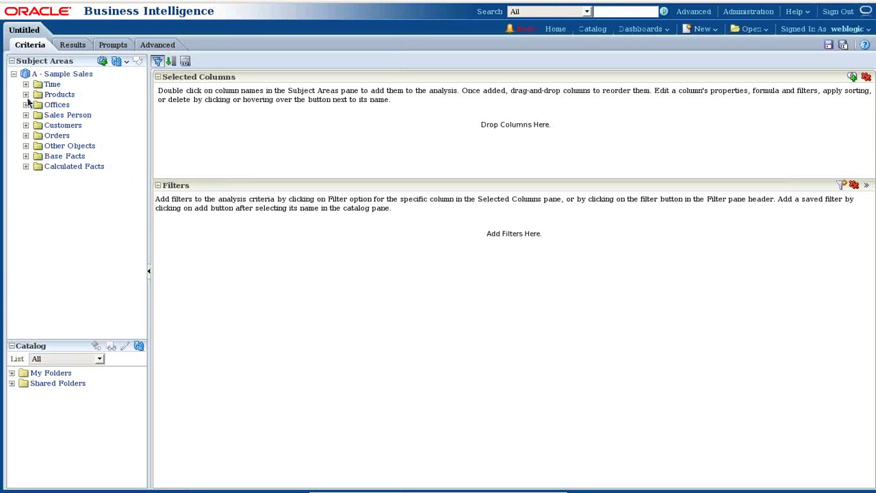
Step: Select P3 LOB and 1- Revenue as columns, dropping P1 Product, and view the results table
left_click(26, 95)
left_click_drag(76, 128, 220, 120)
left_click_drag(72, 146, 241, 137)
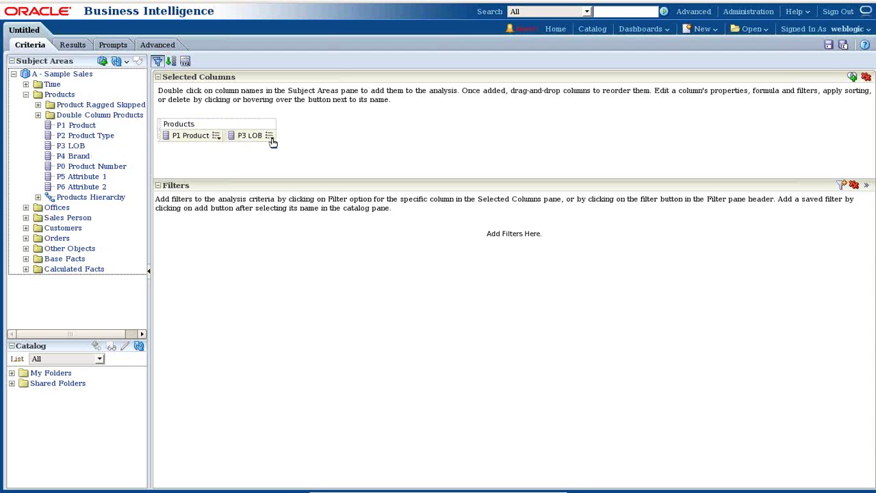
mouse_move(216, 136)
left_click(233, 196)
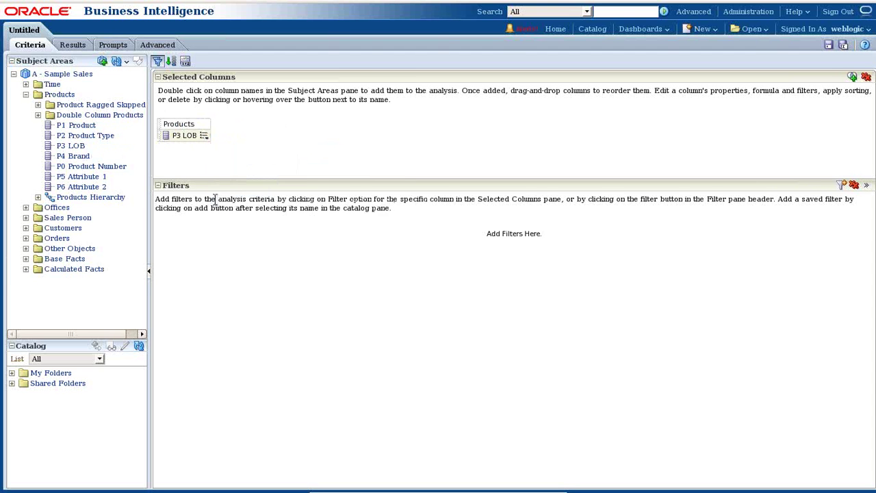
left_click(26, 259)
left_click_drag(63, 269, 260, 148)
left_click(72, 45)
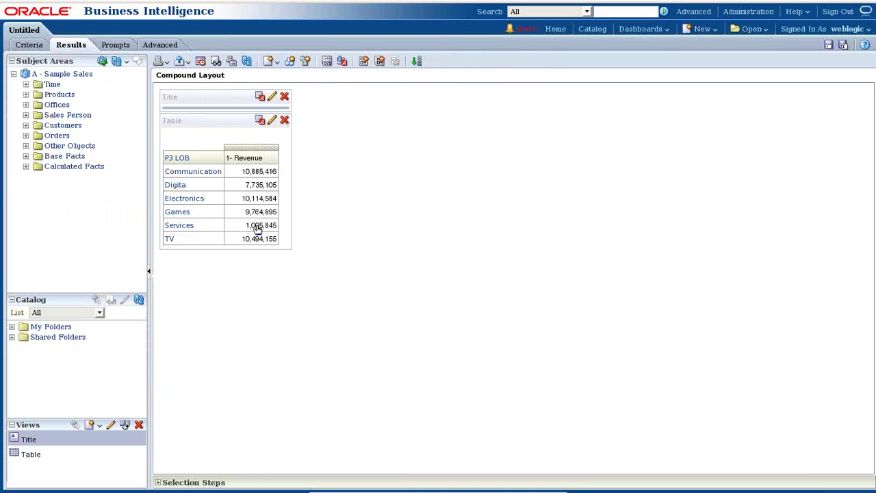
Step: Add a default vertical bar graph and place it beside the table
left_click(276, 64)
mouse_move(296, 113)
mouse_move(373, 116)
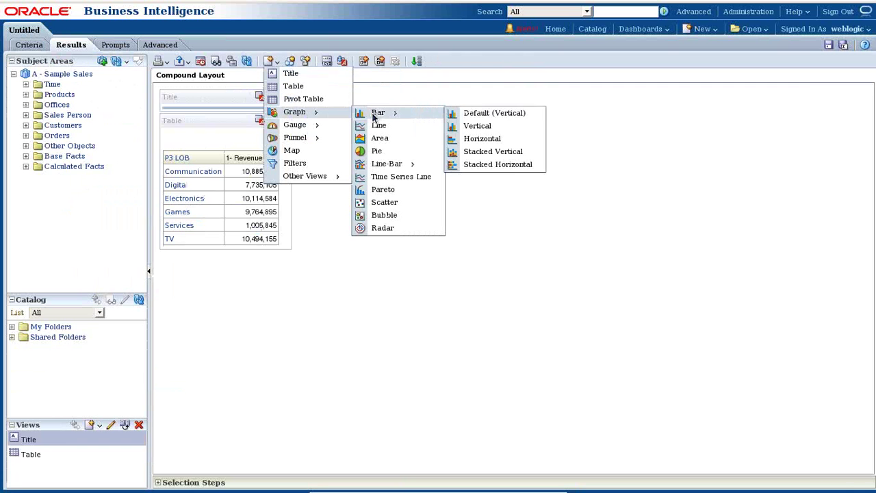
left_click(471, 113)
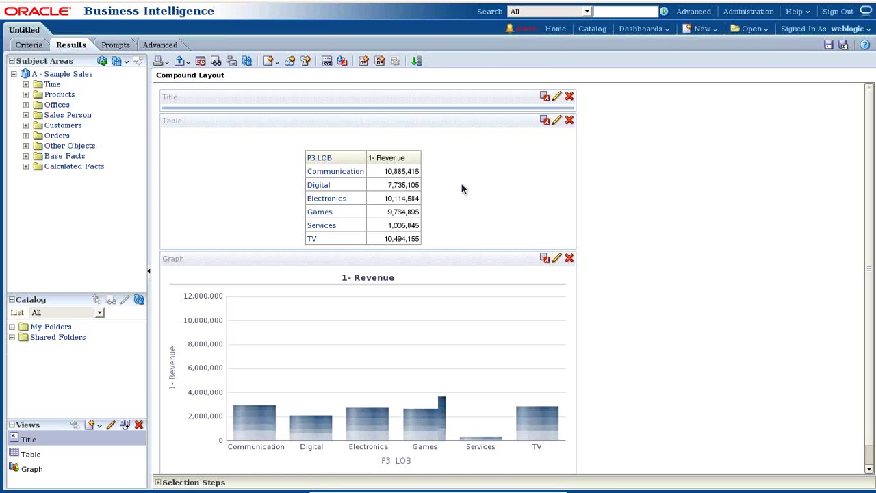
mouse_move(202, 261)
left_mouse_down()
mouse_move(538, 172)
mouse_move(568, 145)
left_mouse_up()
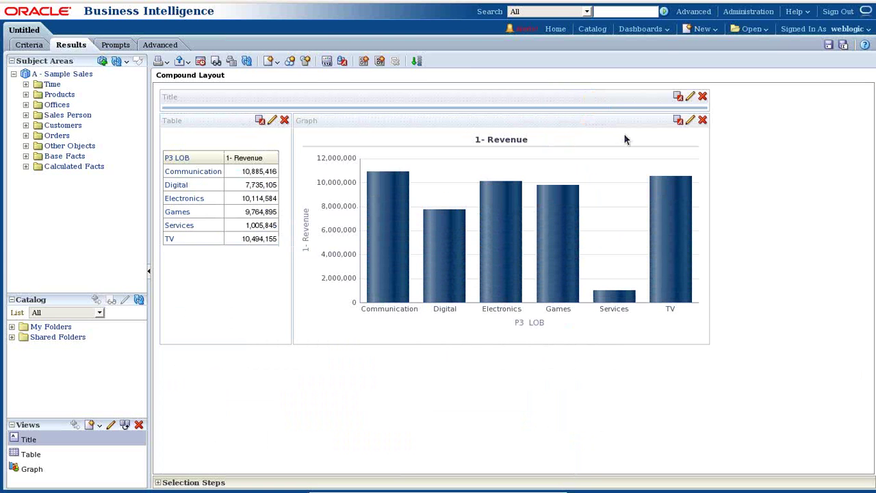
Step: Resize the graph canvas to 340 pixels wide in Graph Properties and finish editing
left_click(690, 121)
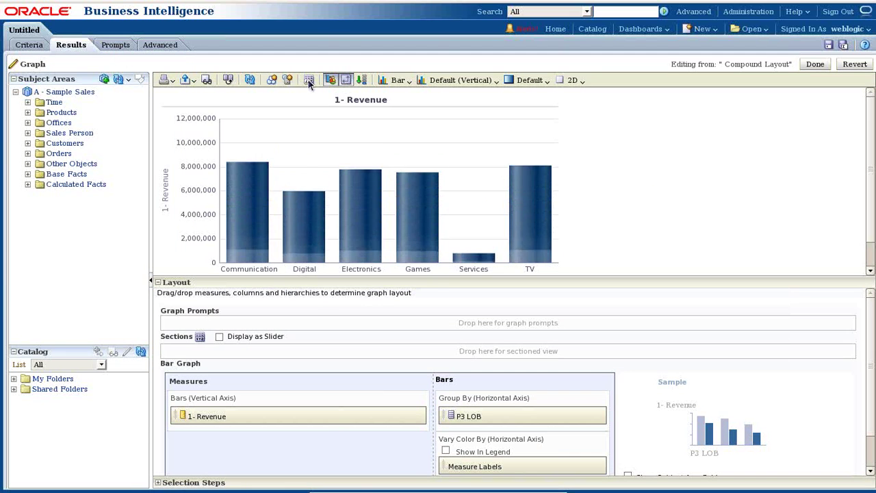
left_click(308, 81)
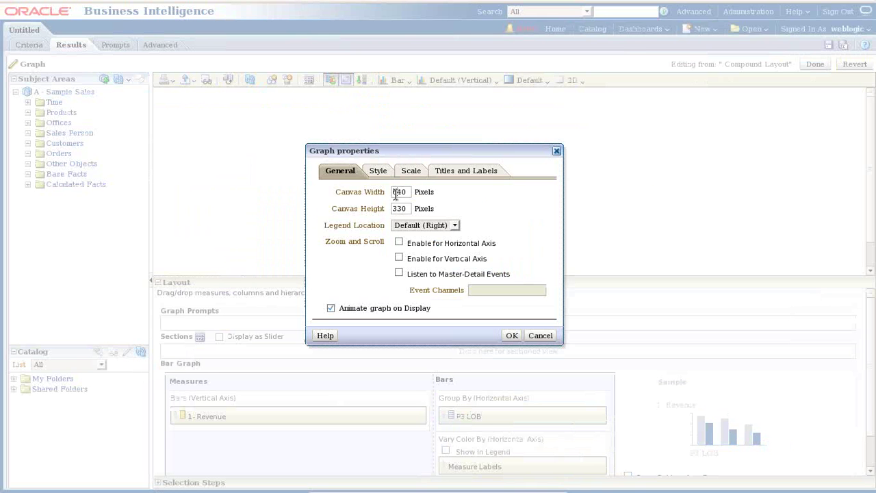
left_click(511, 335)
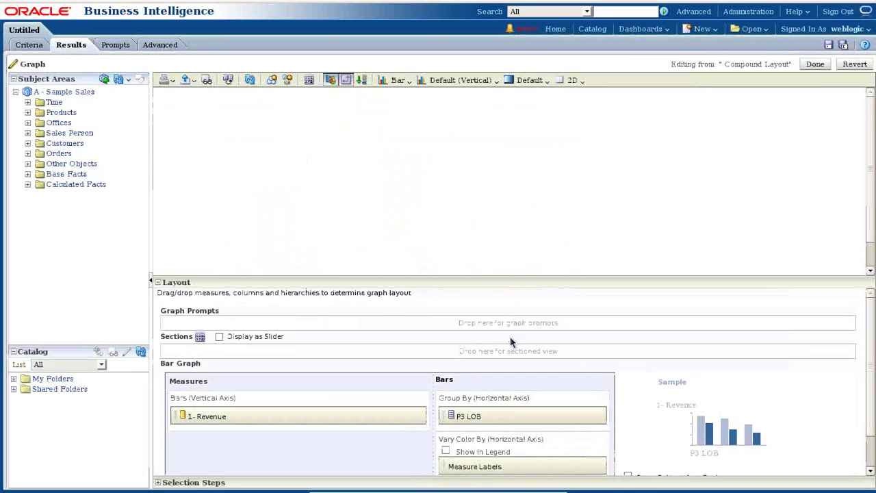
left_click(813, 66)
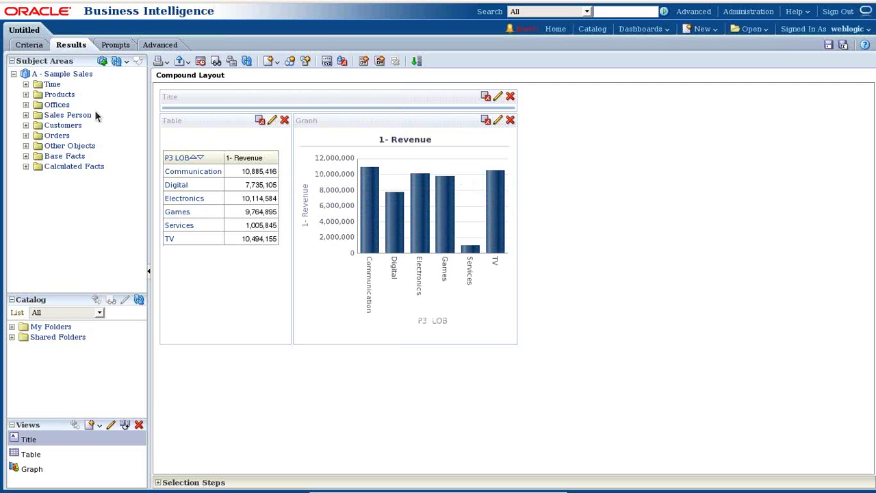
Step: Add more copies of 1- Revenue to the criteria columns
left_click(28, 48)
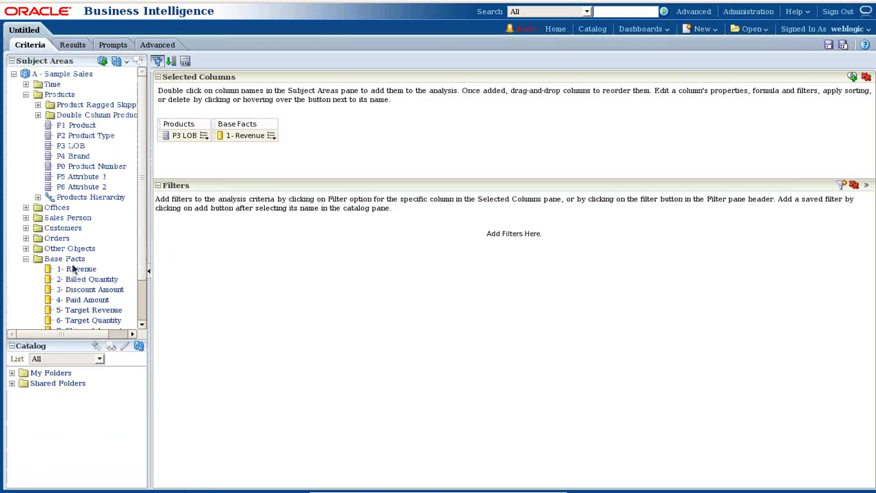
left_click_drag(74, 269, 290, 140)
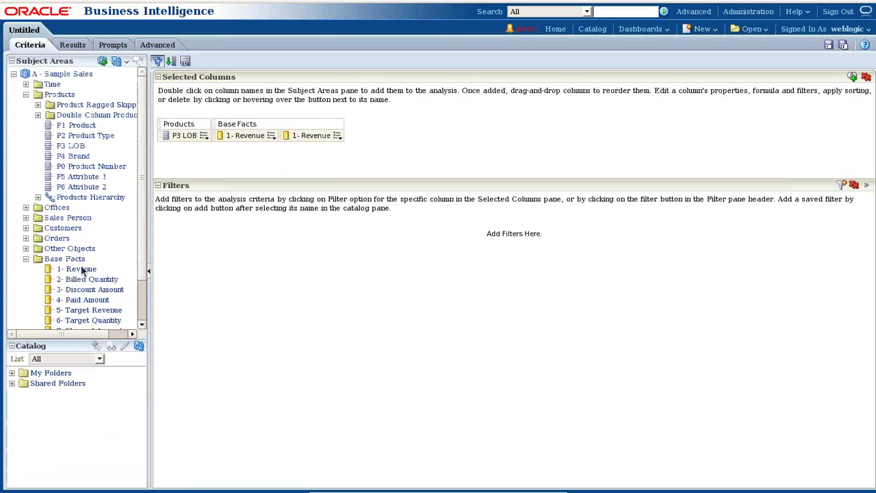
left_click_drag(82, 269, 431, 131)
left_click_drag(86, 271, 472, 133)
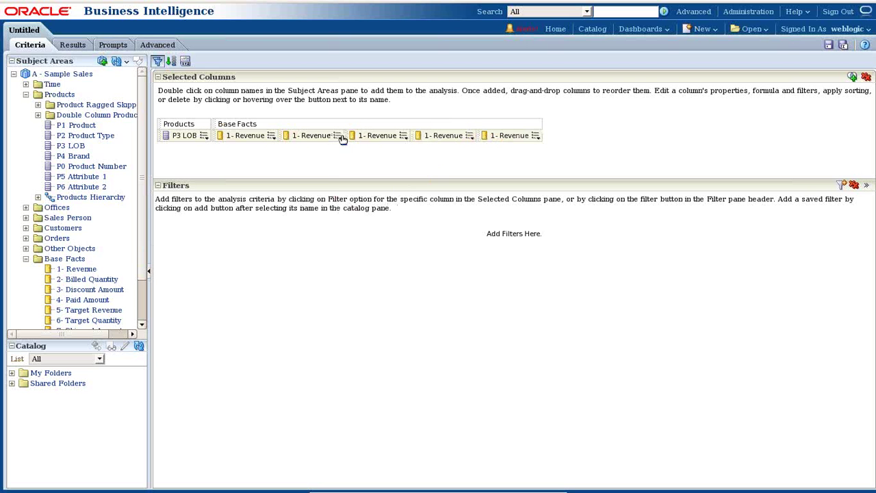
Step: Wrap the second revenue column's formula in Avg() and give it the heading Avg Revenue
mouse_move(338, 137)
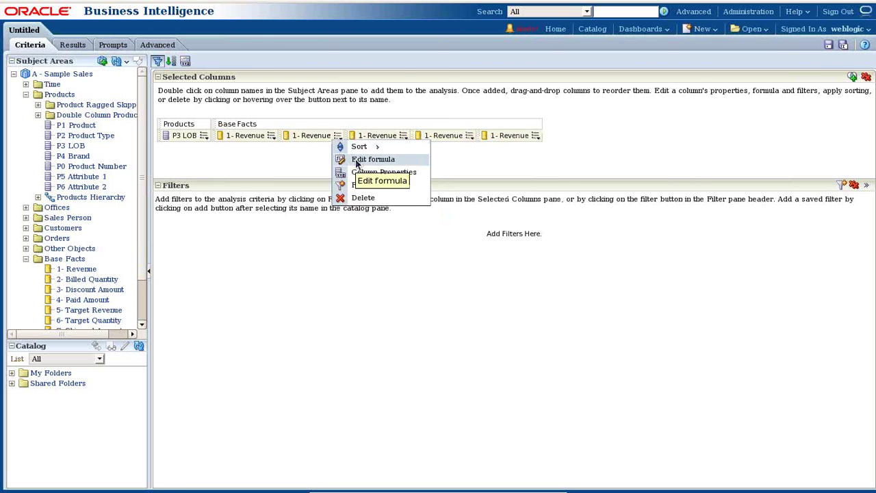
left_click(356, 159)
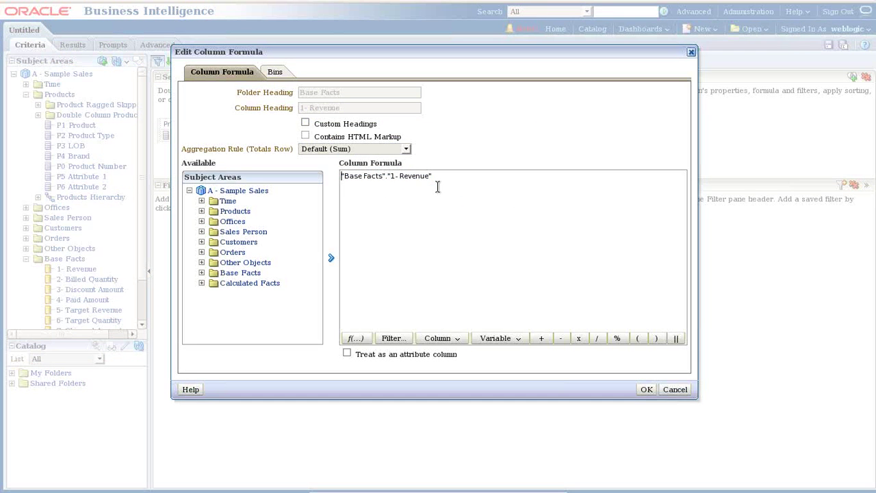
key("Home")
type("Avg(")
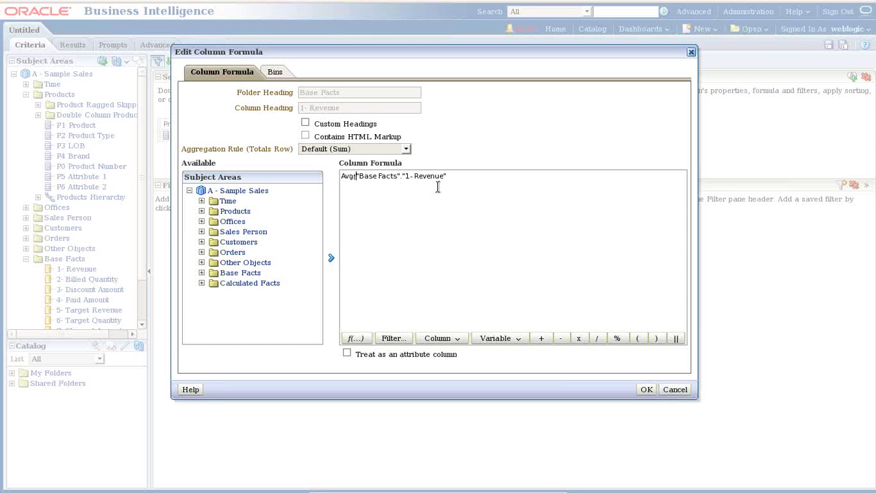
key("End")
type(")")
left_click(305, 122)
left_click_drag(344, 108, 293, 111)
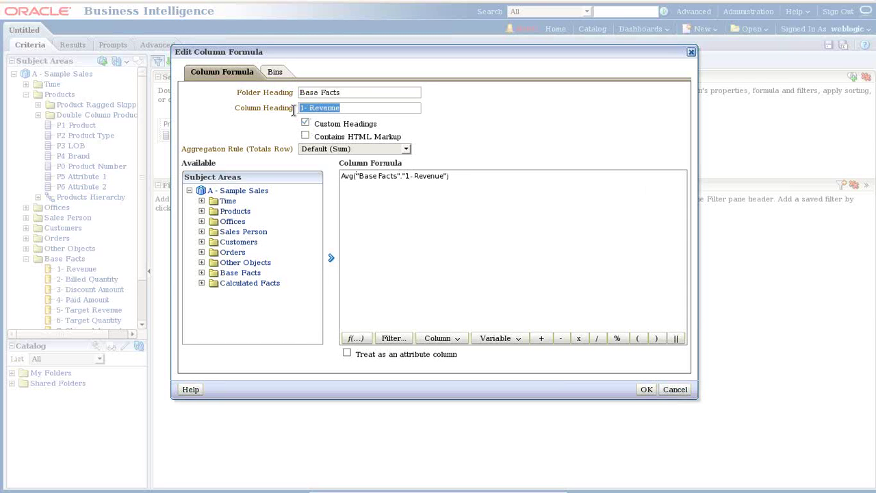
type("Avgg Reveenue")
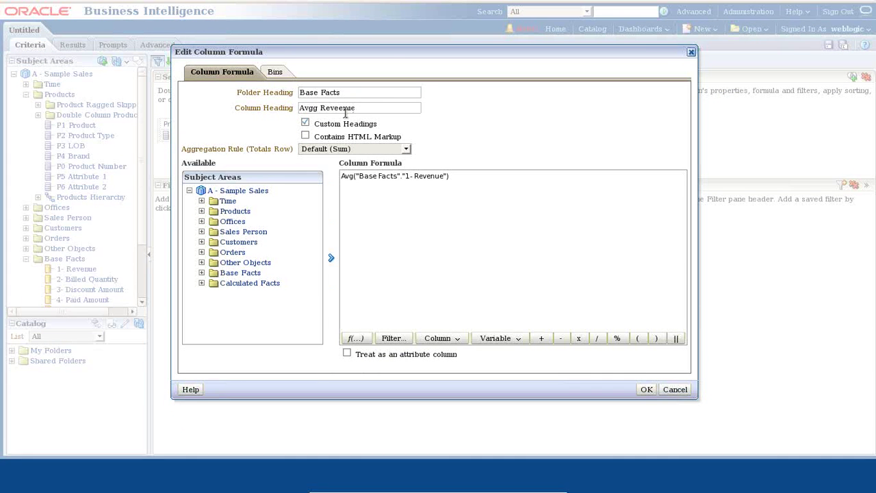
key("BackSpace")
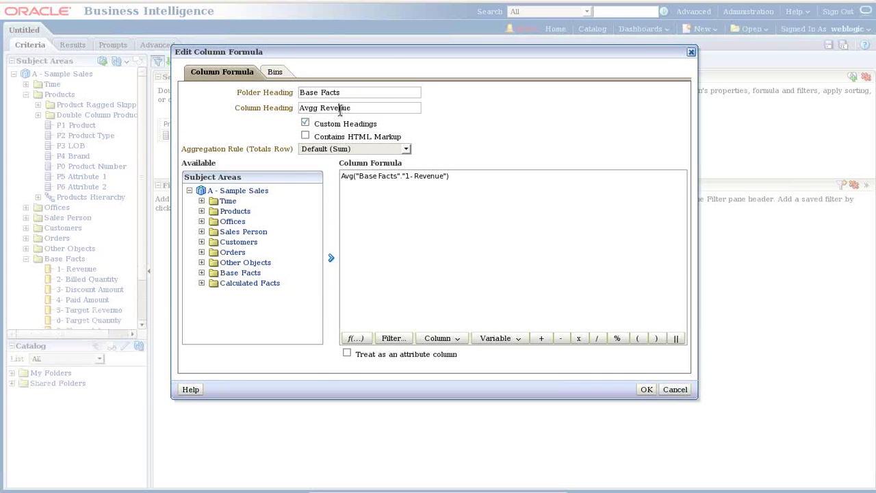
key("BackSpace")
left_click(646, 389)
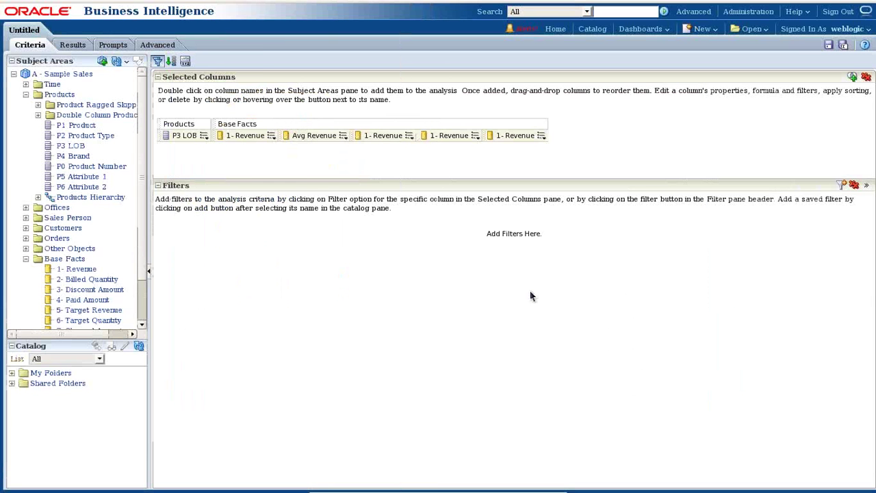
Step: Set the third revenue column to Avg("Base Facts"."1- Revenue")*1.10, headed Avg_Revenuee+10%
left_click(409, 136)
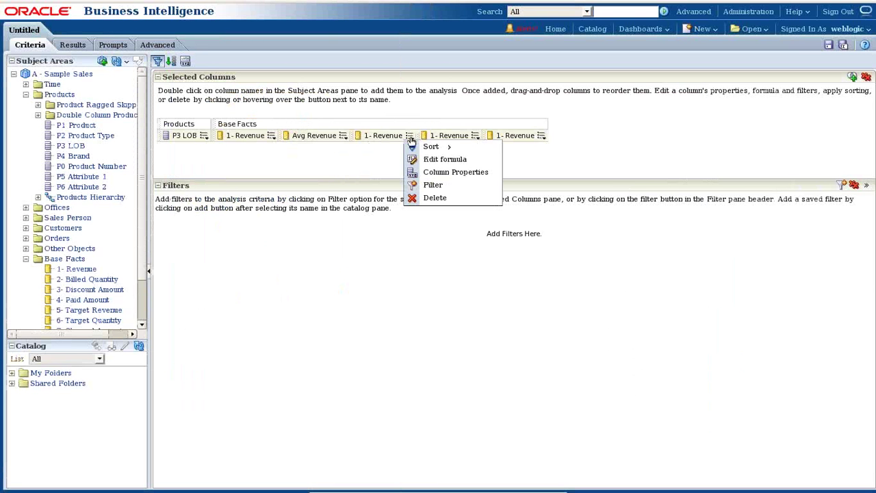
left_click(424, 163)
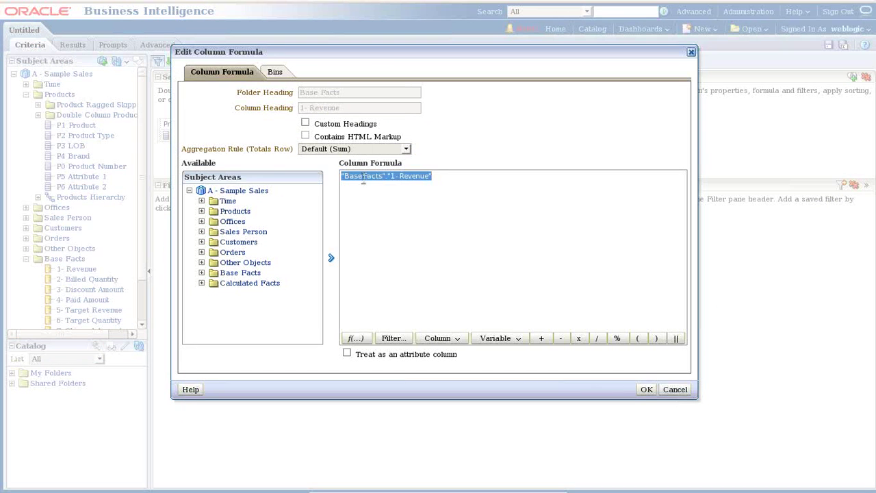
left_click(400, 181)
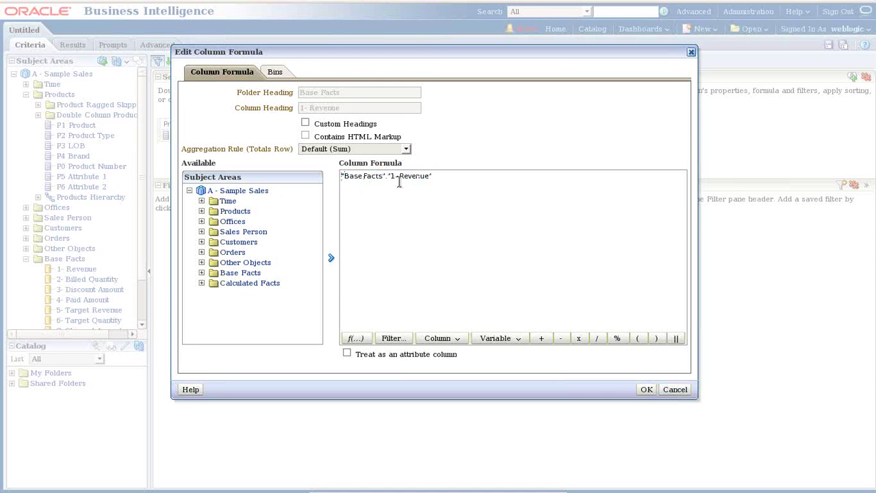
key("Home")
type("Avg(")
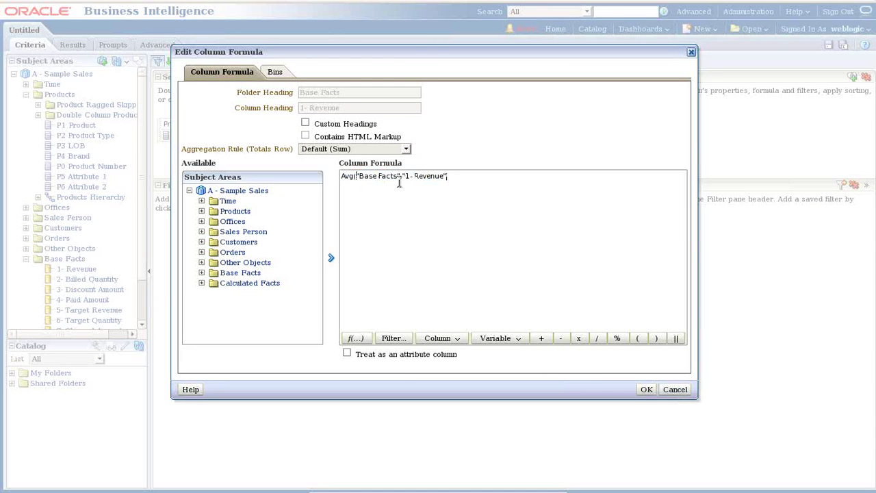
type("*1.10")
left_click(305, 123)
left_click_drag(351, 108, 298, 108)
type("Avg")
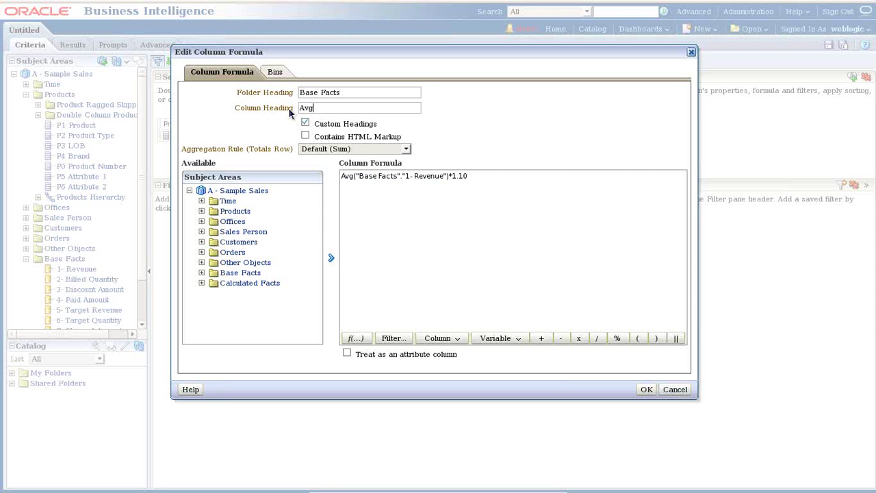
type("_Revenuee+10%")
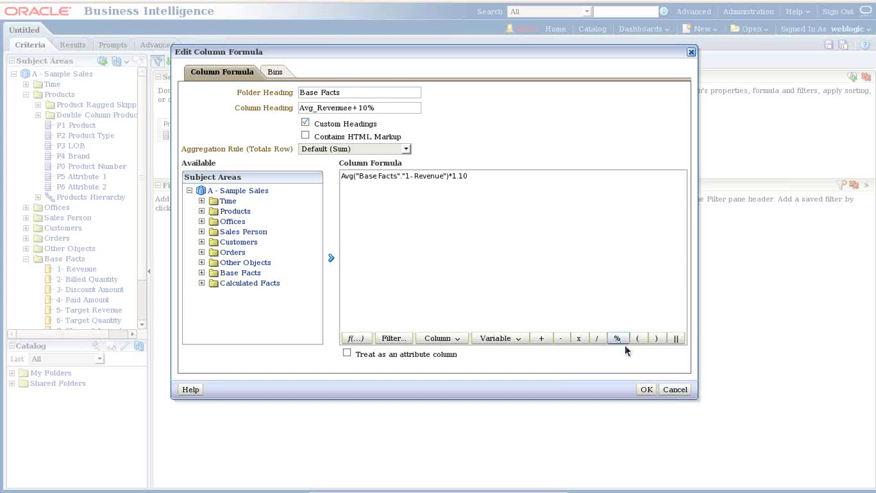
left_click(646, 388)
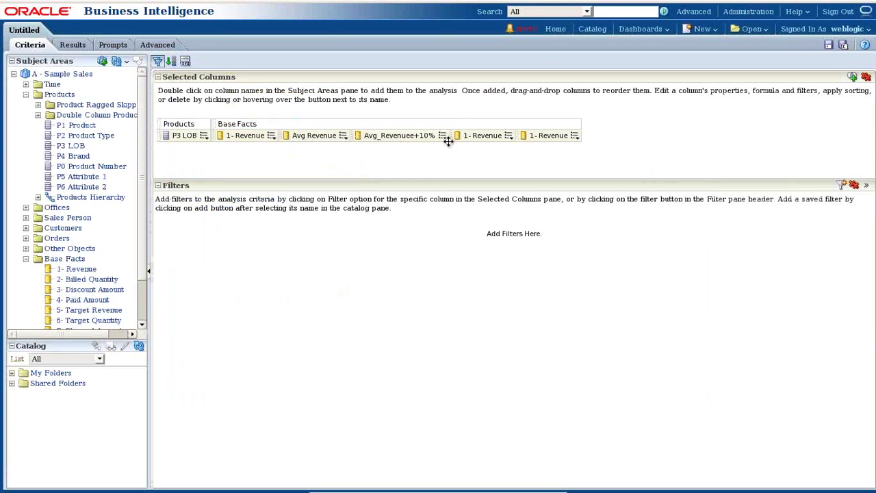
Step: Change the next revenue column's formula to Avg("Base Facts"."1- Revenue")*1.20
left_click(509, 135)
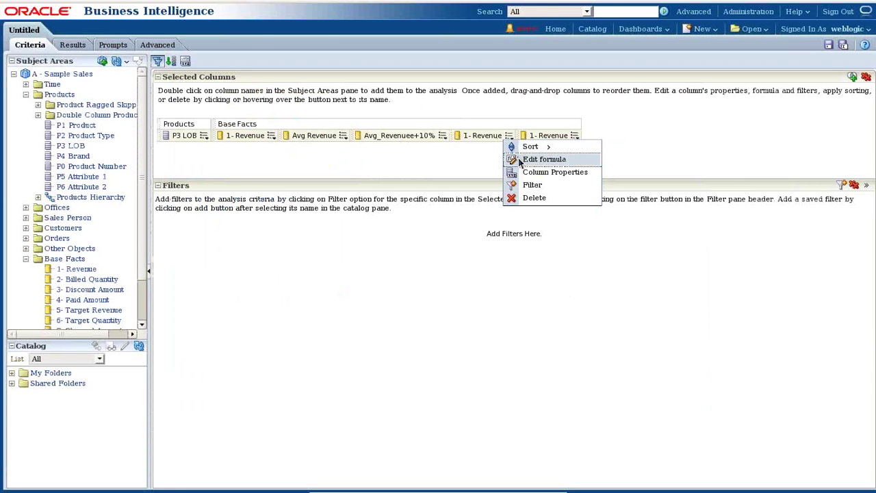
left_click(523, 159)
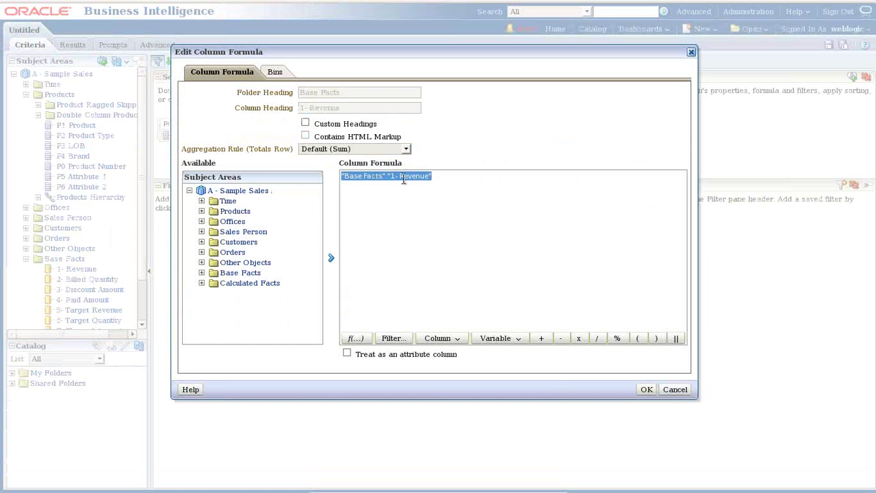
left_click(401, 176)
key("Home")
type("Avg(")
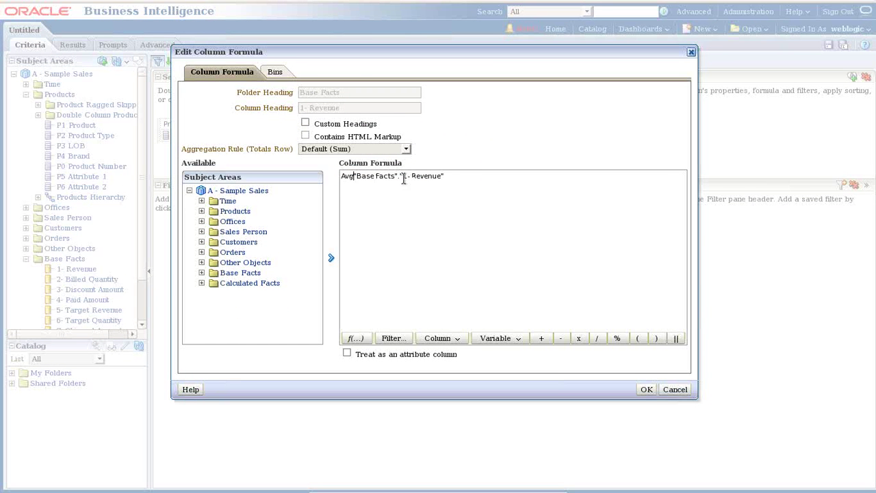
key("End")
type("))")
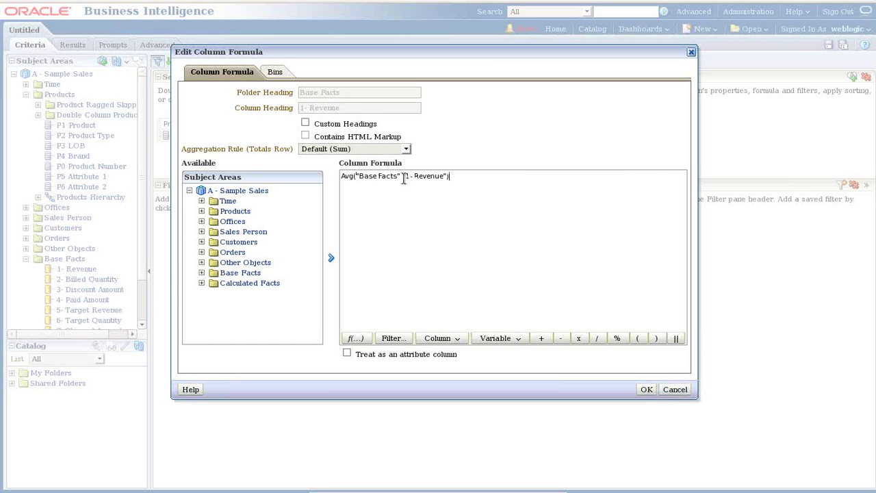
type("*1.15")
key("BackSpace")
key("BackSpace")
type("220")
key("BackSpace")
Step: Give that column the custom heading Avg_Revenue+20% and confirm
left_click(306, 123)
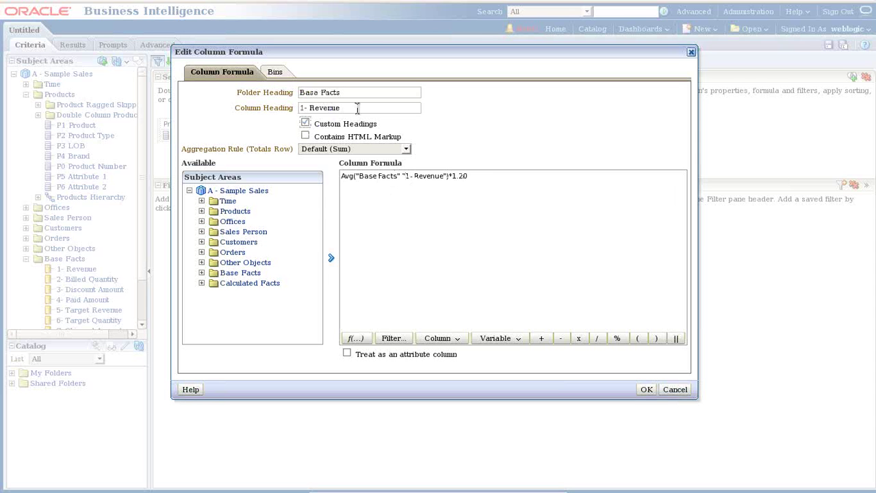
left_click_drag(357, 109, 287, 110)
type("Avg_Reveneu")
key("BackSpace")
key("BackSpace")
type("ue+20%")
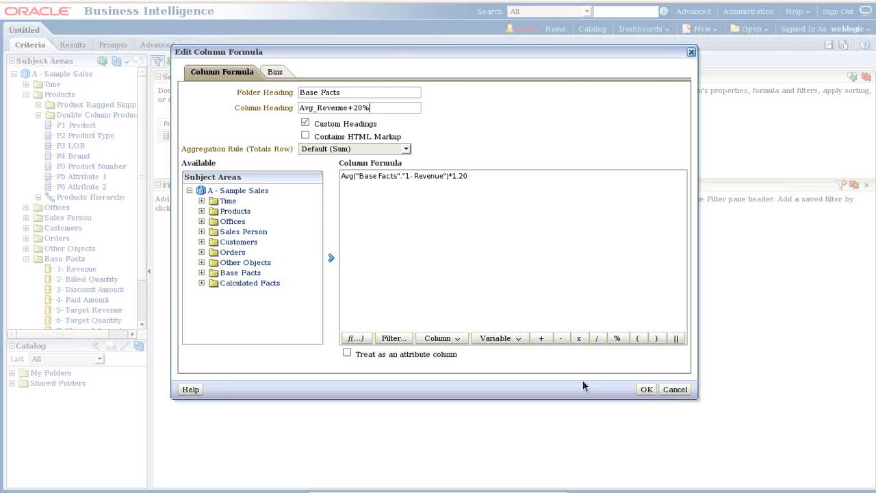
left_click(647, 389)
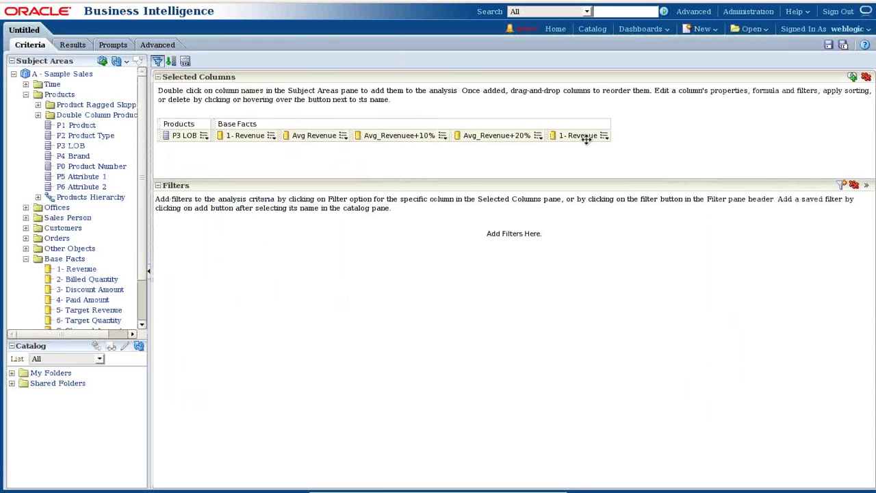
Step: Rewrite the last revenue column's formula as Avg("Base Facts"."1- Revenue")*0.90
left_click(604, 137)
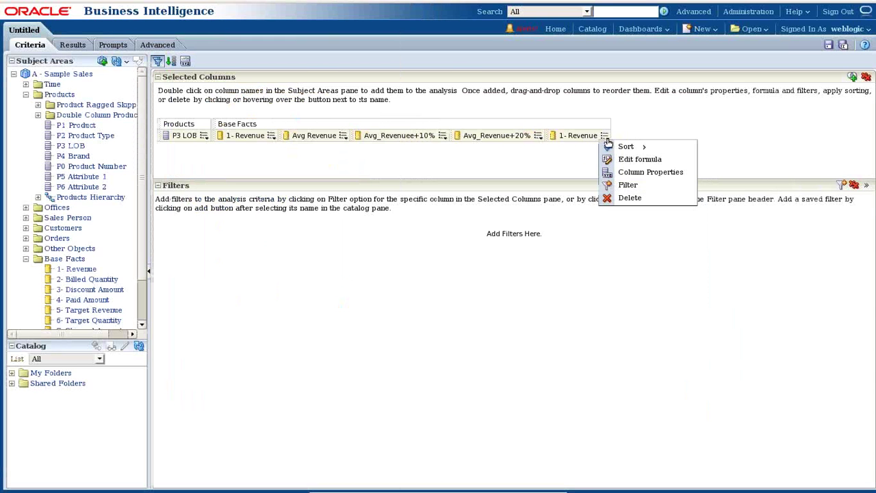
left_click(629, 163)
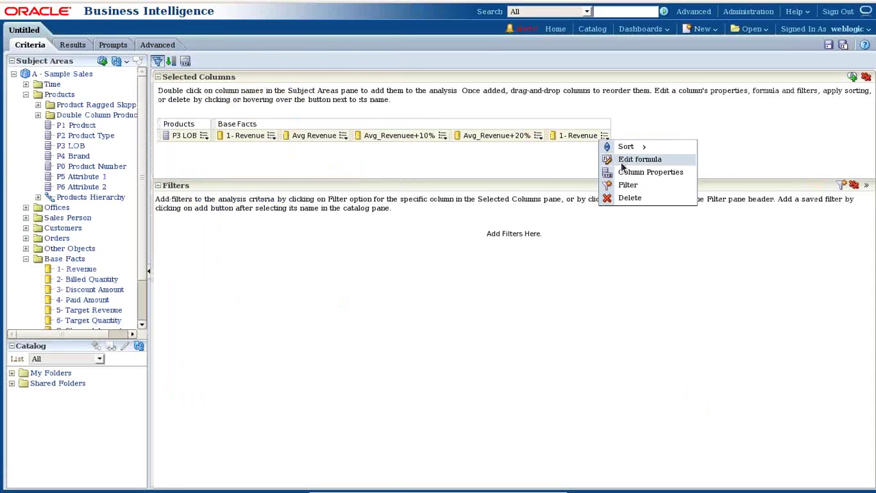
left_click(623, 161)
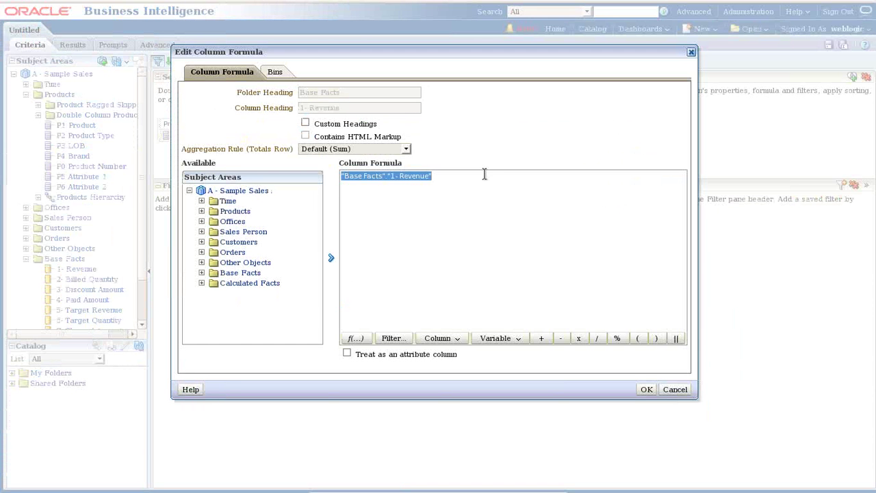
left_click(484, 174)
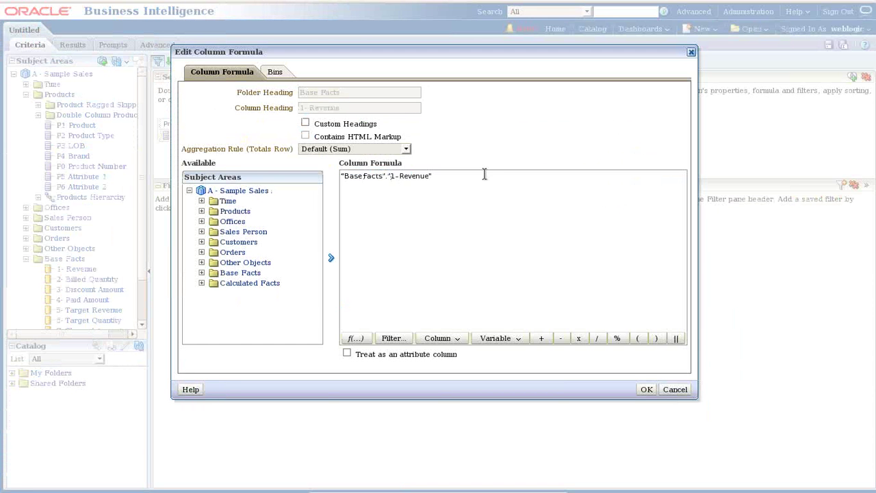
key("ctrl+v")
key("BackSpace")
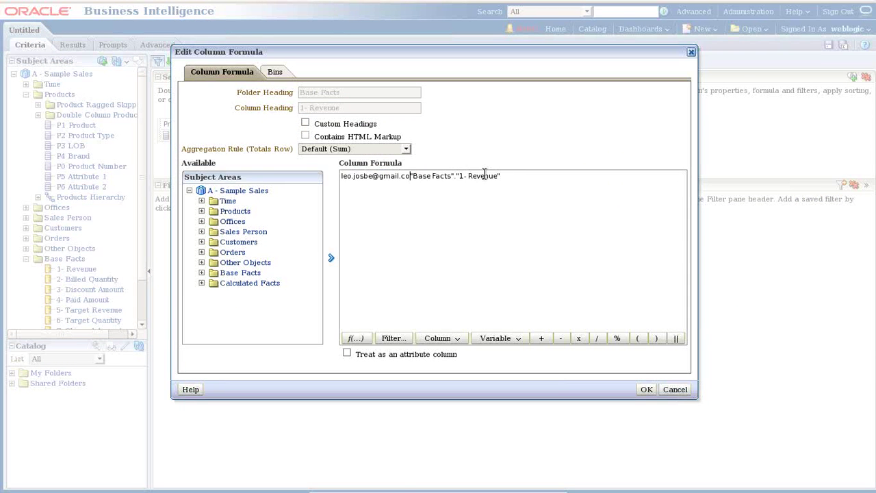
key("ctrl+a")
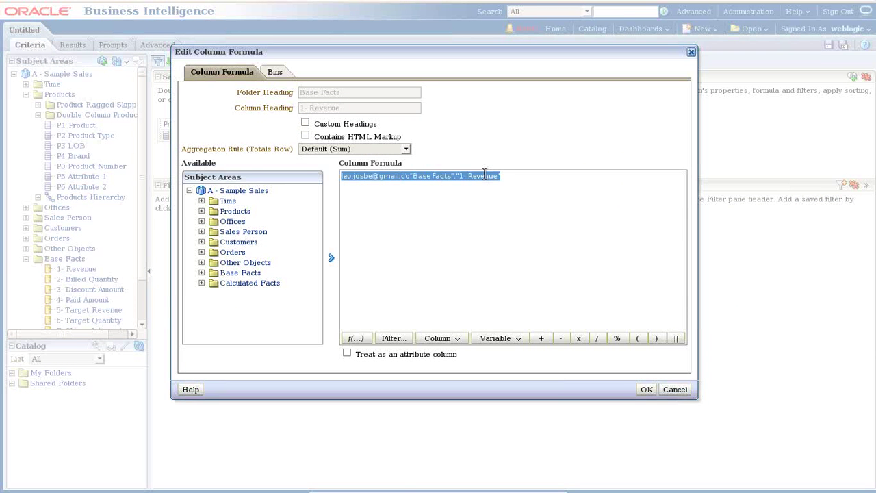
key("BackSpace")
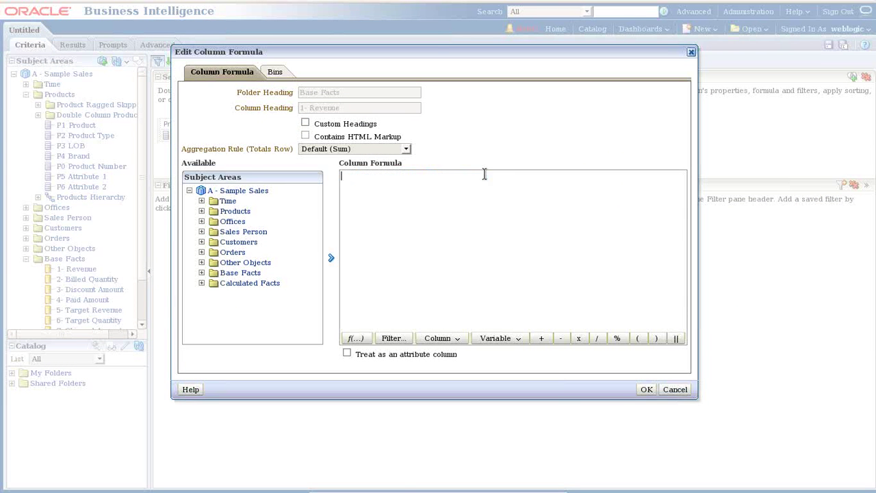
type("Avg(")
left_click(457, 338)
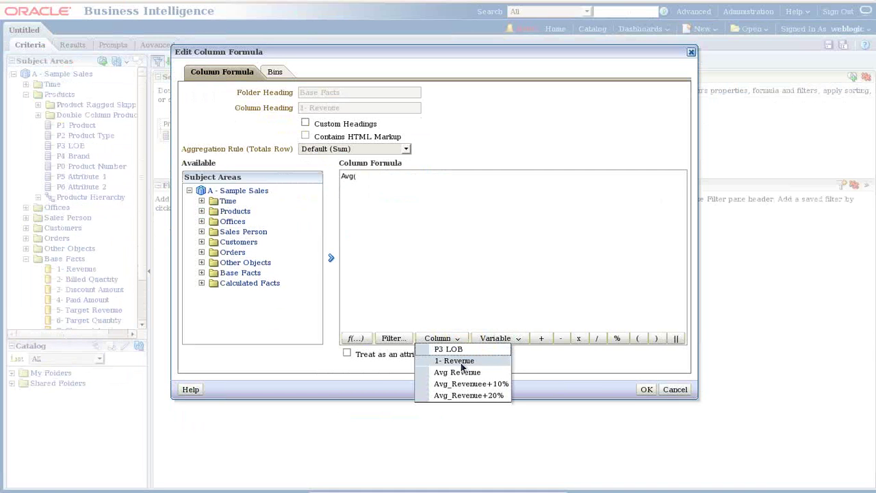
left_click(461, 364)
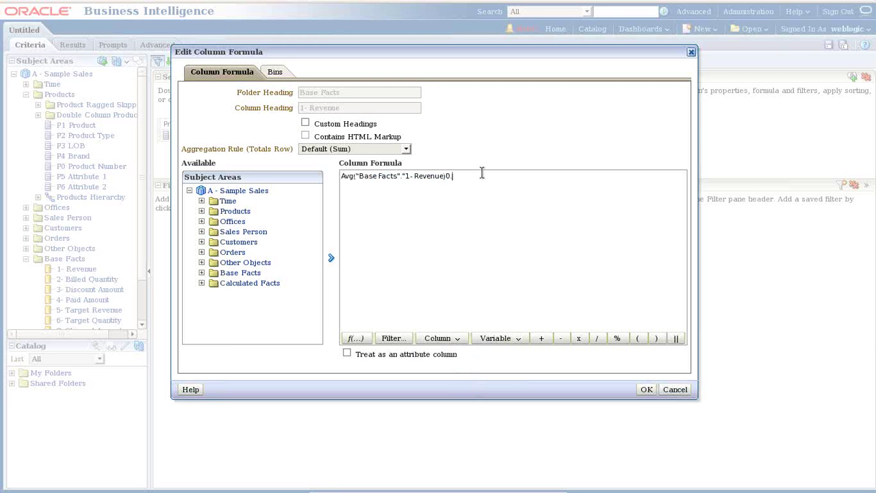
left_click(447, 176)
type("*")
Step: Head the column Avgg_Revenue-10%, fix the missing quote, and apply it
left_click(305, 122)
left_click_drag(342, 107, 288, 108)
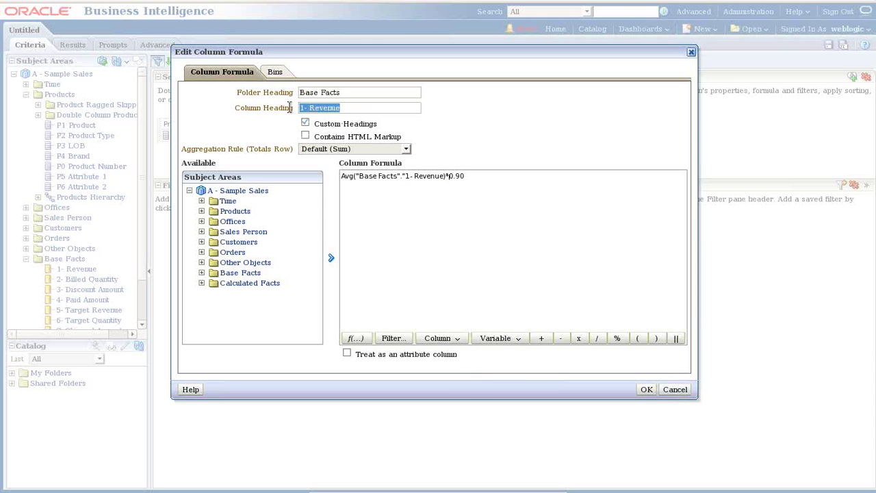
type("Avgg_Revenue-10%")
left_click(646, 389)
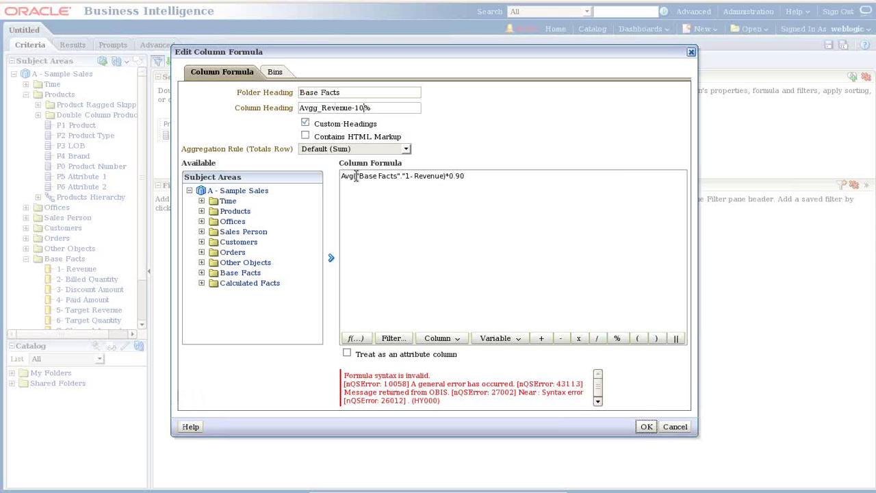
left_click(446, 176)
type("\"")
left_click(646, 426)
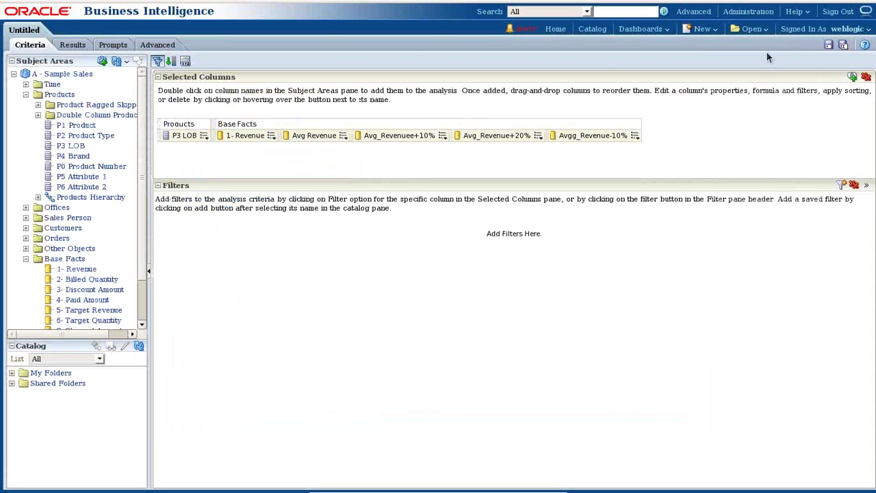
Step: Save the analysis as BarwithGradient and view its results
left_click(829, 45)
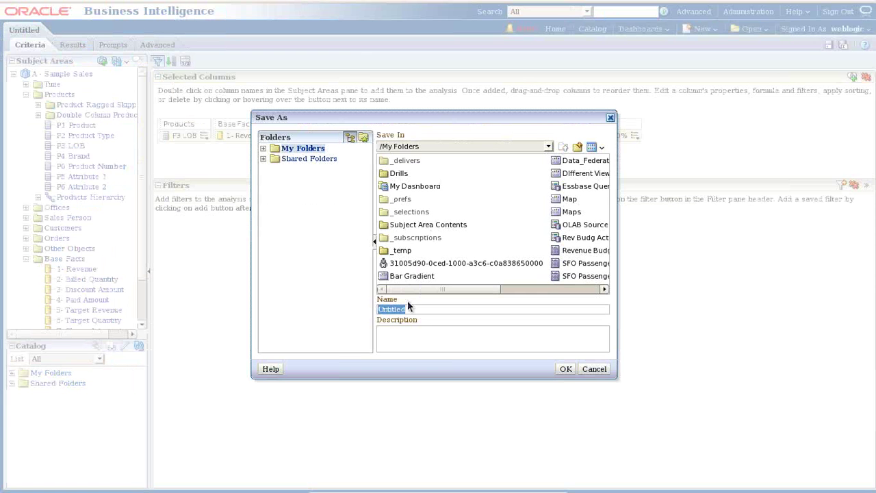
type("BarwithGradient")
key("Return")
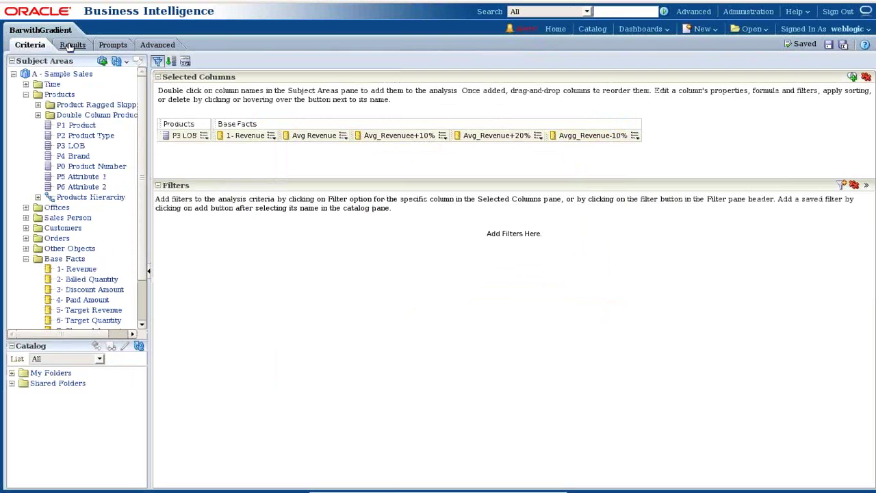
left_click(72, 45)
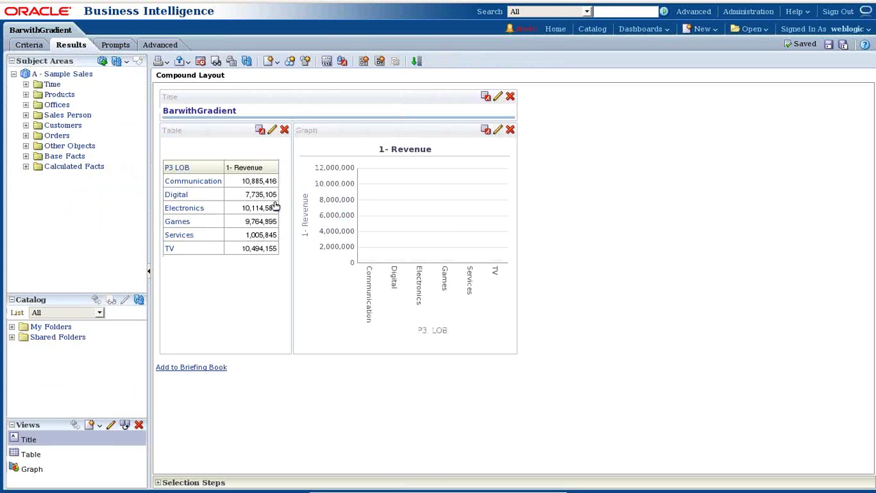
Step: Add a red, 2px-wide scale marker line to the graph's vertical axis
left_click(497, 133)
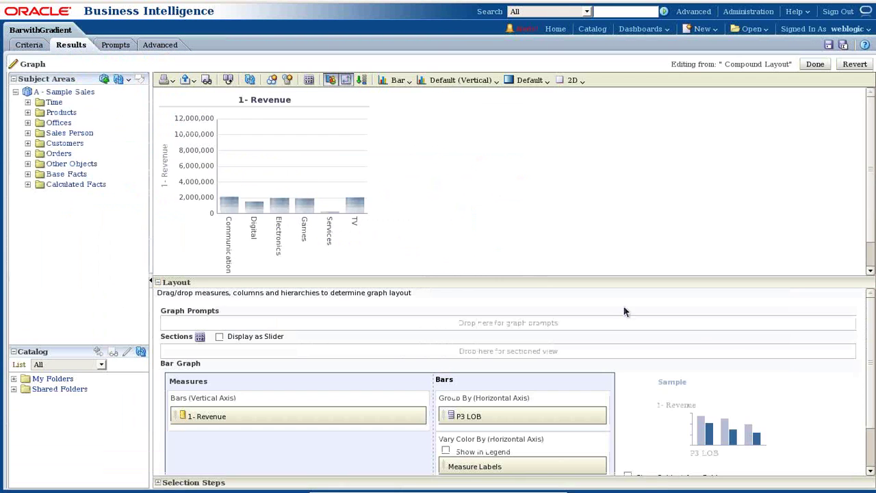
scroll(735, 347, "down", 1)
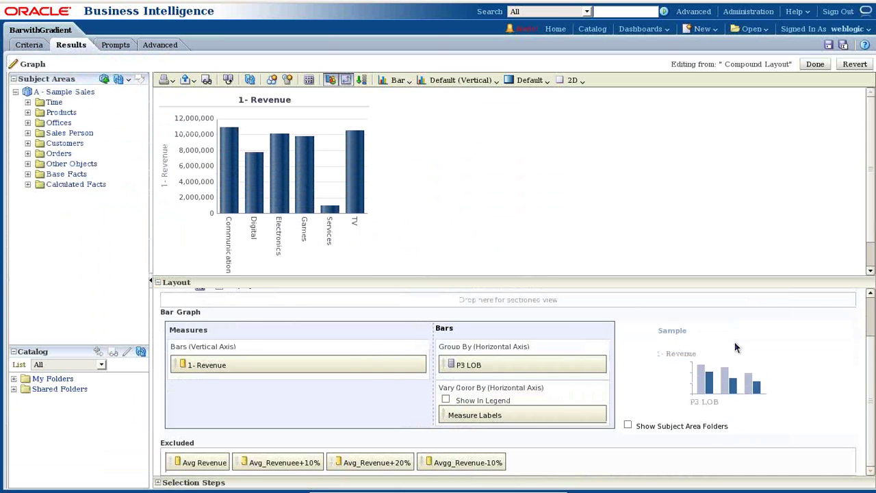
left_click(308, 81)
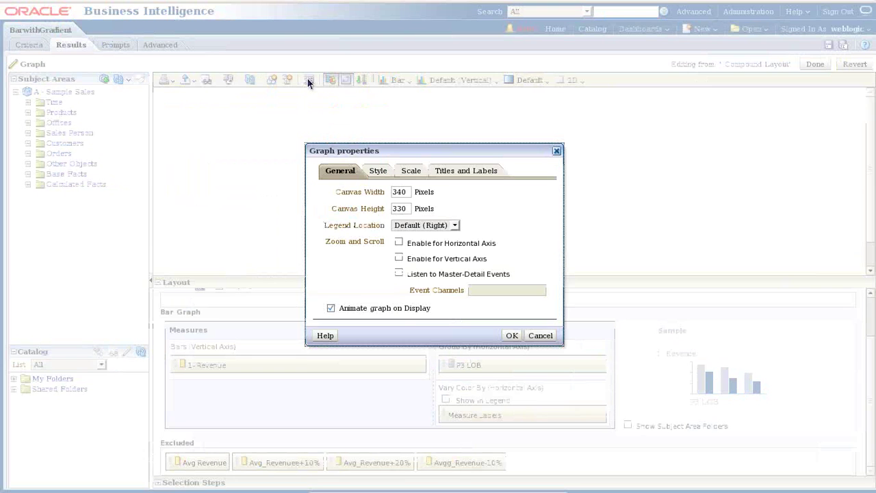
left_click(411, 171)
left_click(379, 357)
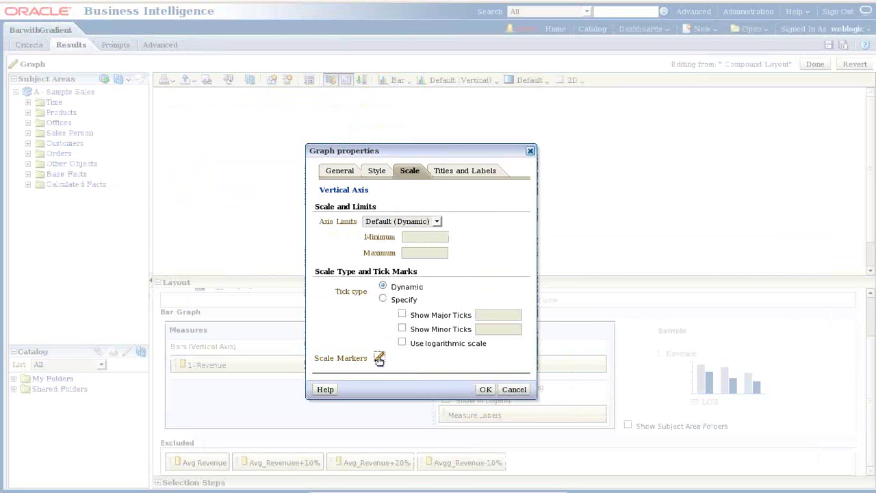
left_click(749, 218)
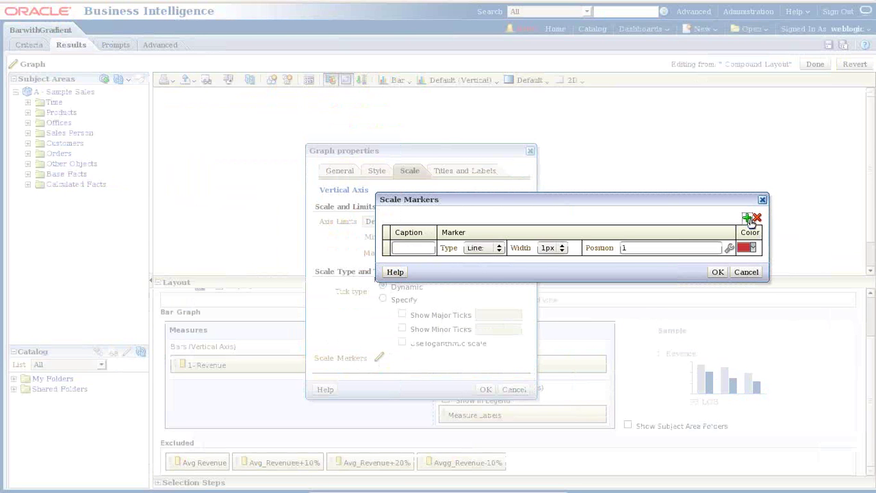
left_click(752, 248)
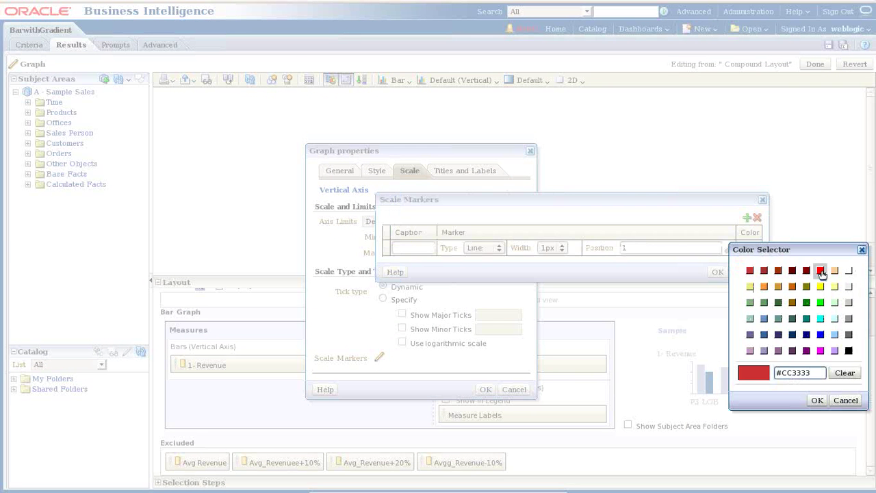
left_click(802, 272)
left_click(817, 400)
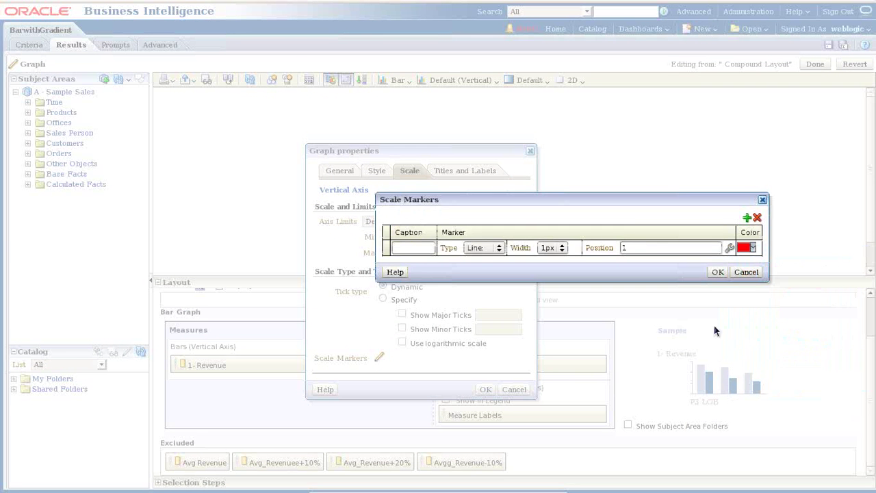
left_click(563, 250)
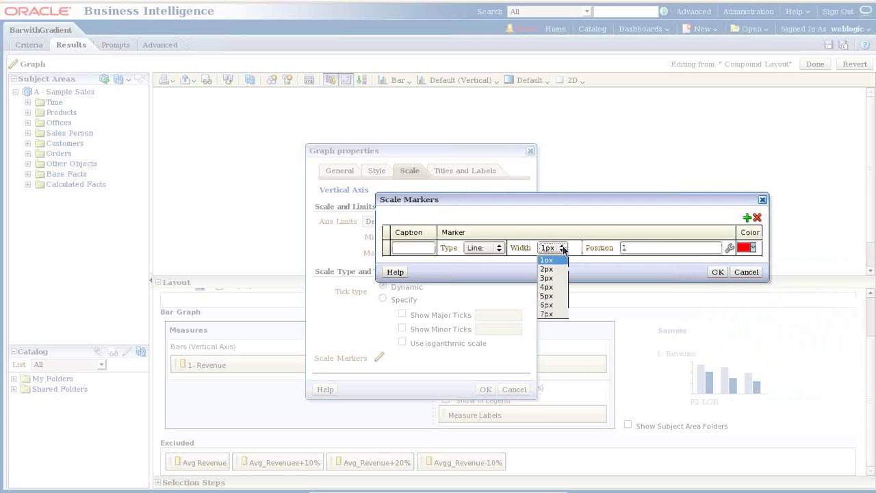
left_click(551, 267)
Step: Caption the marker Avg, position it at Avg(Base Facts.1- Revenue), and apply the changes
left_click(427, 249)
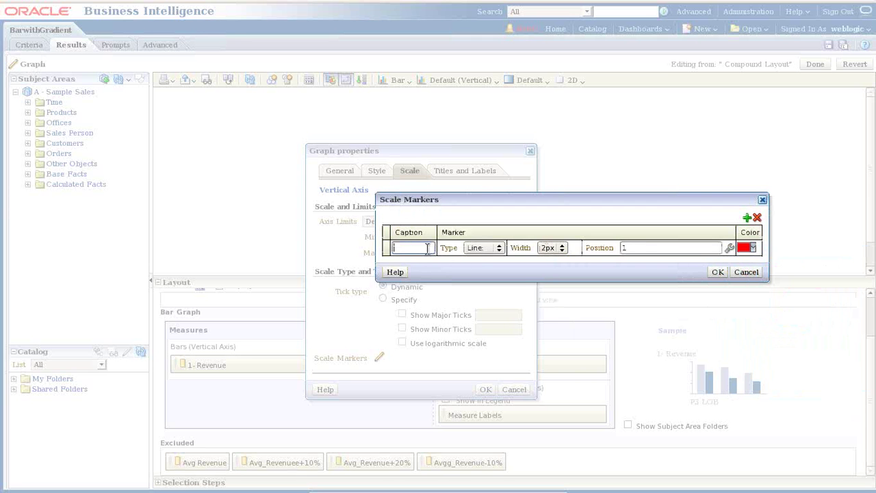
left_click(729, 249)
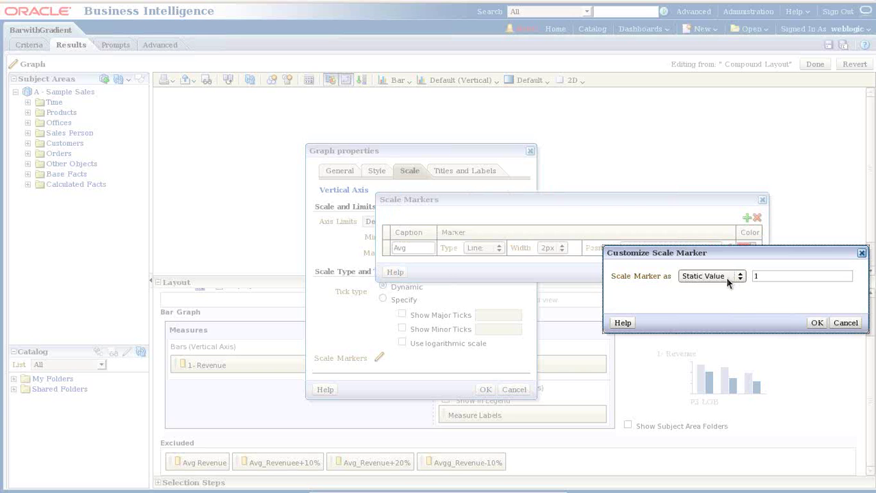
left_click(729, 281)
left_click(716, 306)
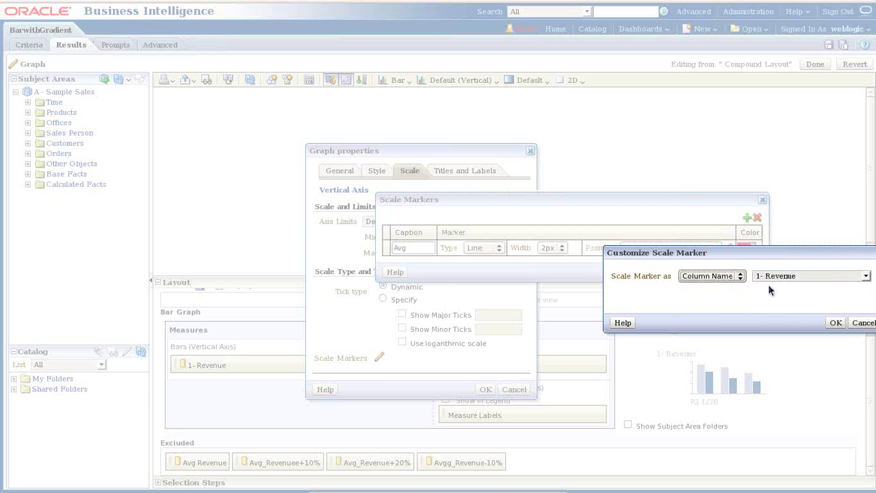
left_click(862, 276)
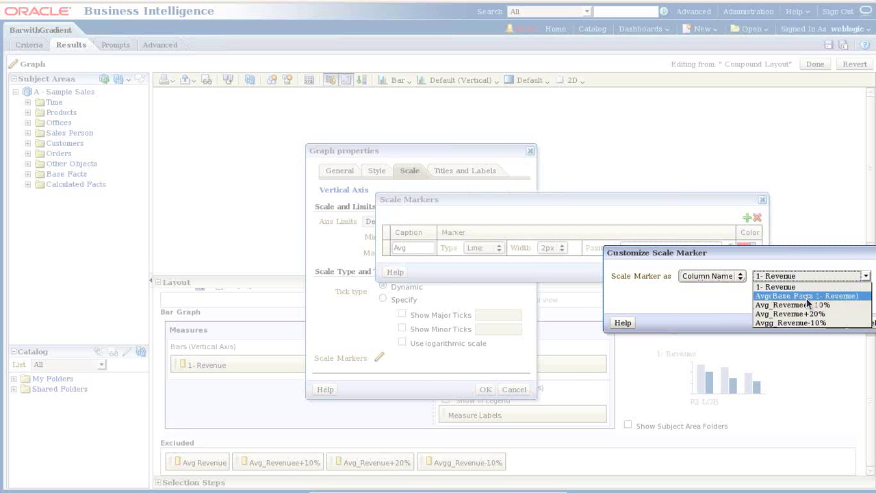
left_click(807, 294)
left_click(836, 323)
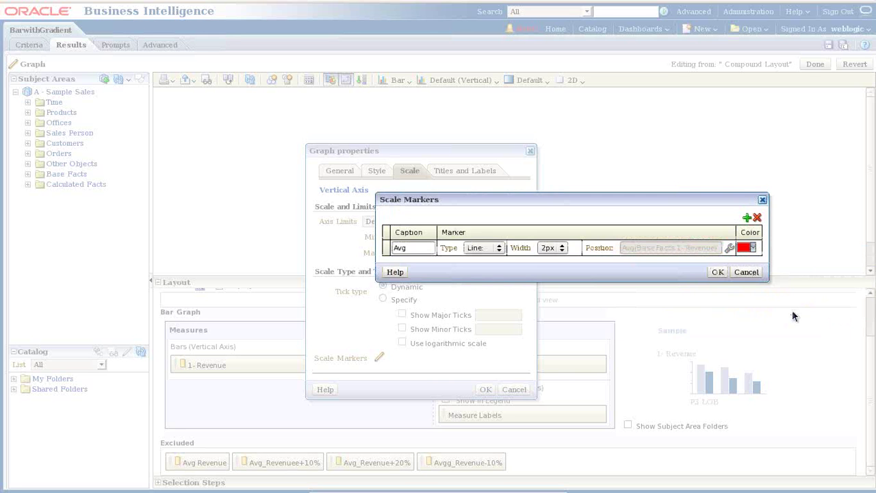
left_click(718, 273)
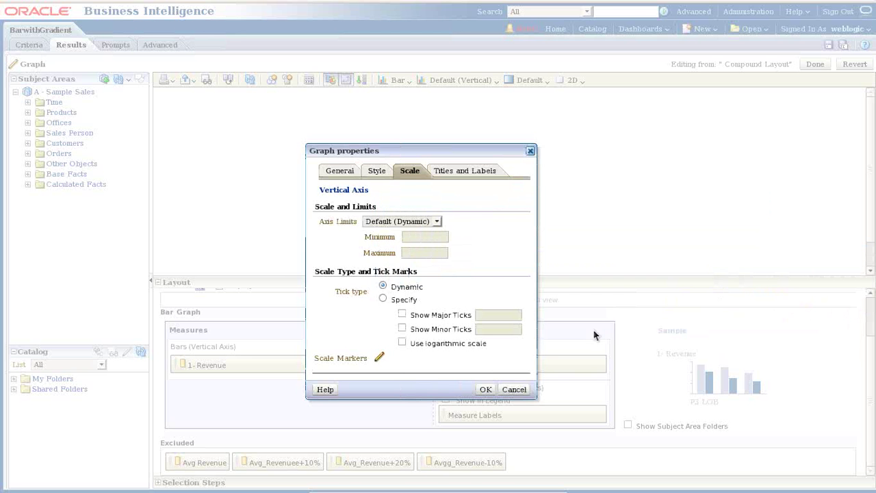
left_click(487, 390)
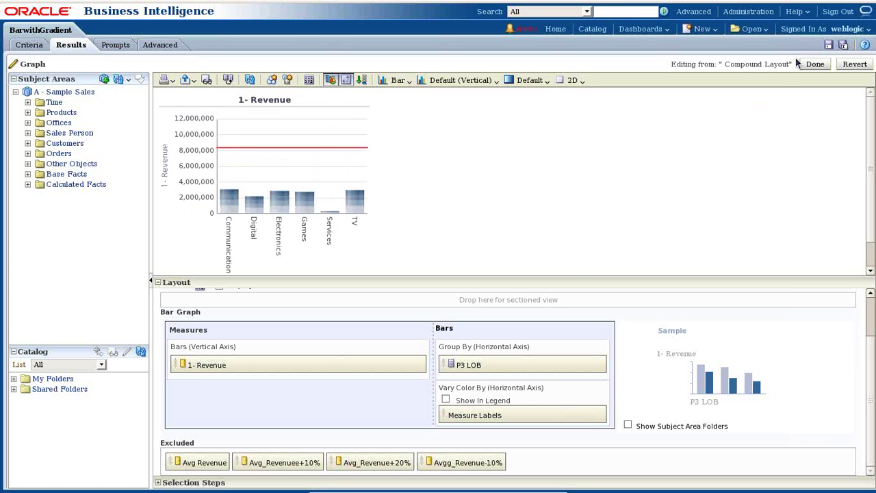
left_click(815, 63)
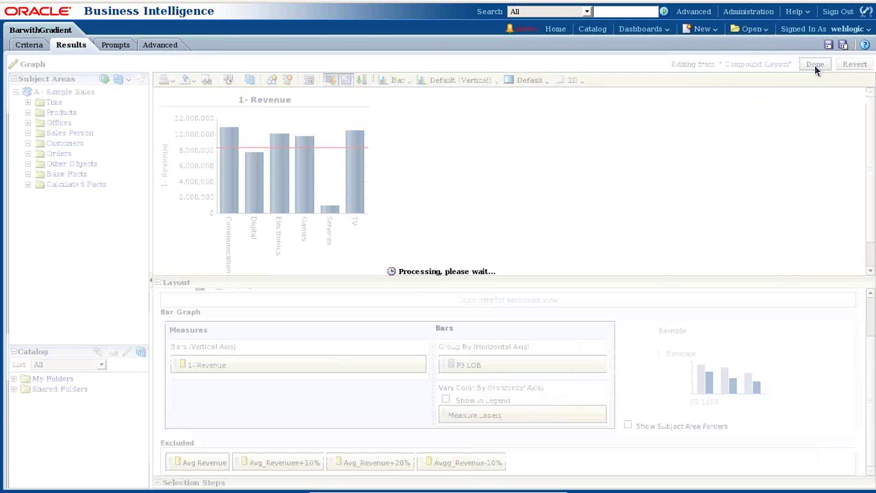
Step: Reopen the revenue bar graph with the red Avg line in the Compound Layout for editing
mouse_move(371, 203)
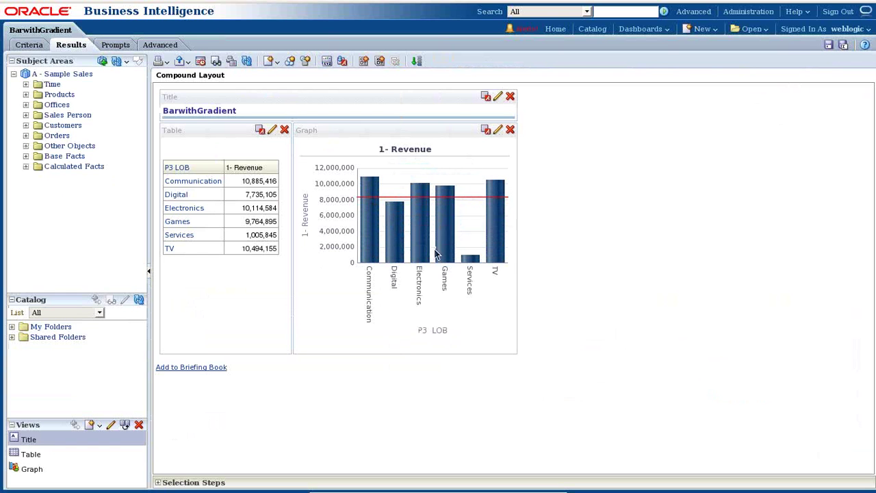
mouse_move(445, 256)
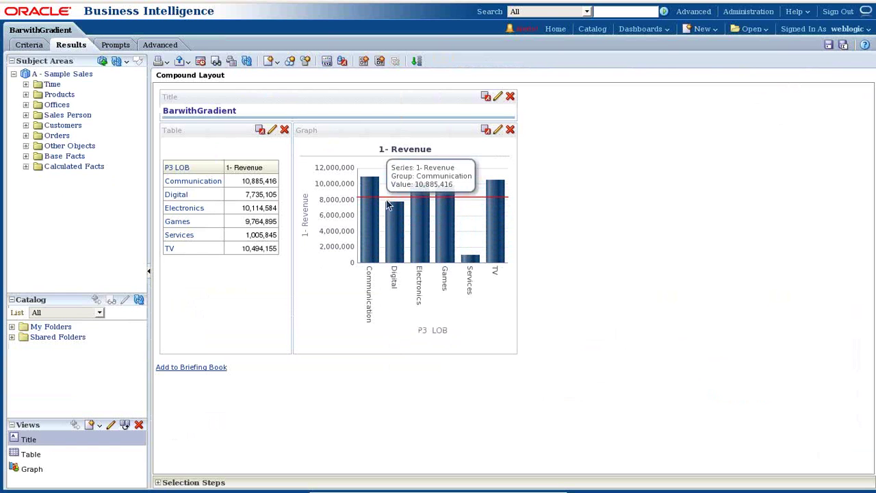
mouse_move(499, 203)
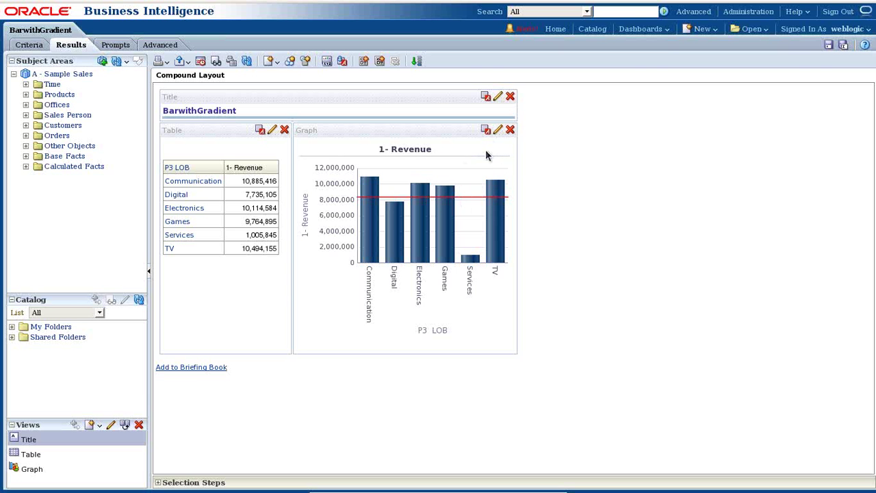
left_click(499, 130)
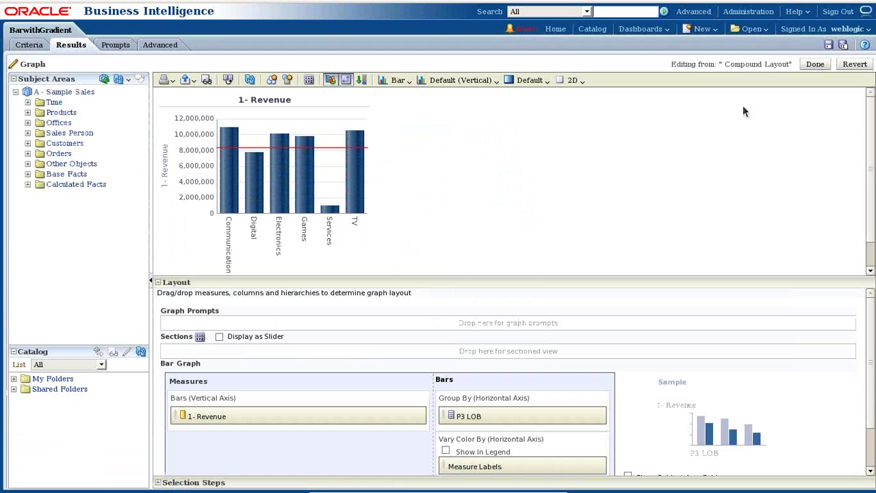
Step: In the graph's Scale Markers, add a second marker captioned Avg+10 as a range band
left_click(310, 80)
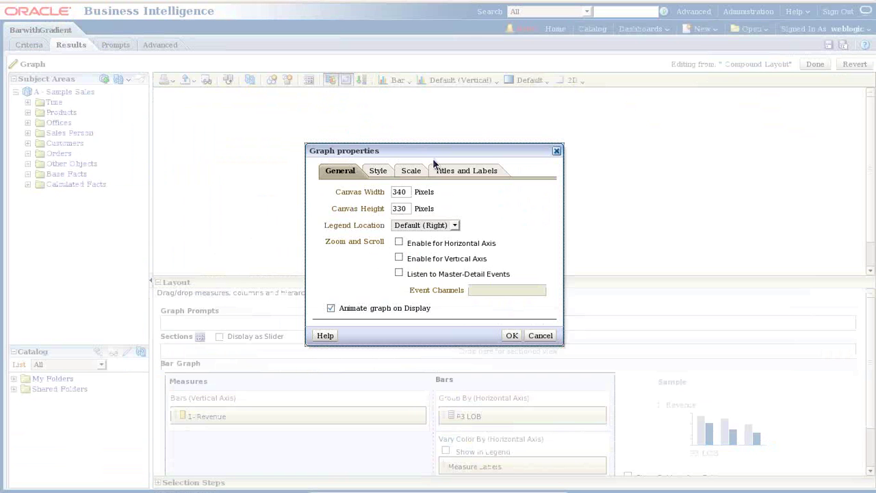
left_click(413, 172)
left_click(378, 357)
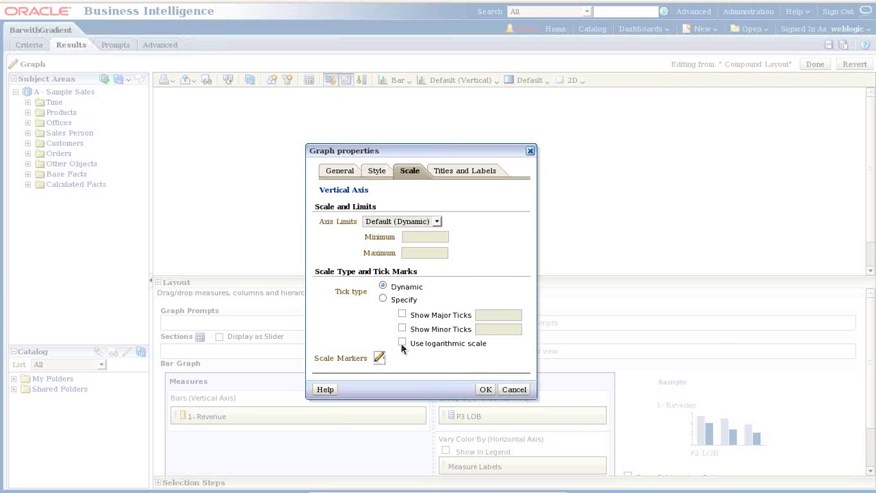
left_click(748, 218)
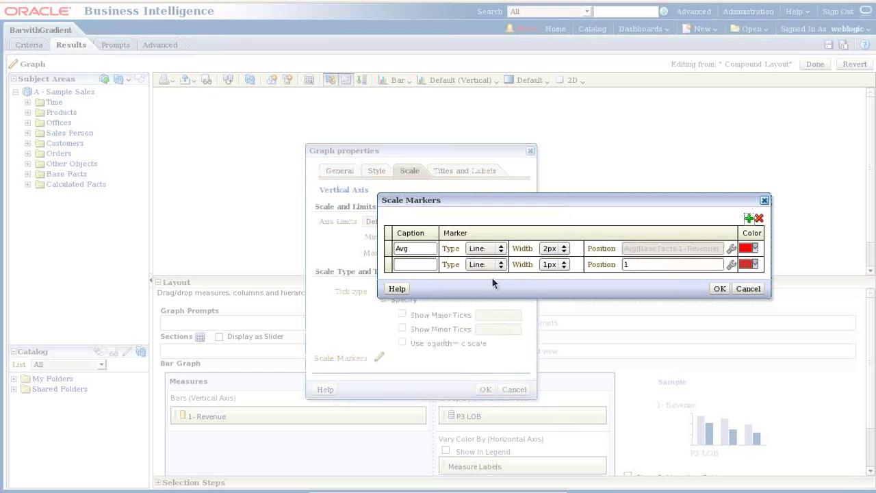
left_click(405, 265)
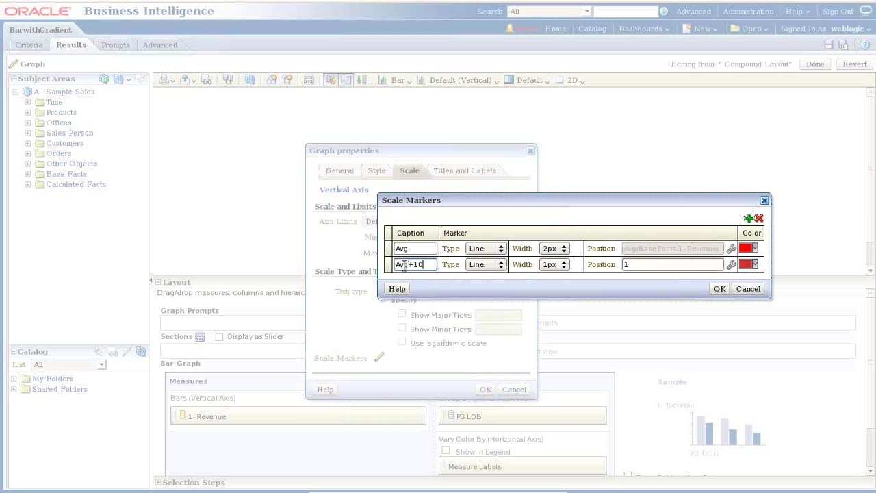
left_click(484, 266)
left_click(484, 286)
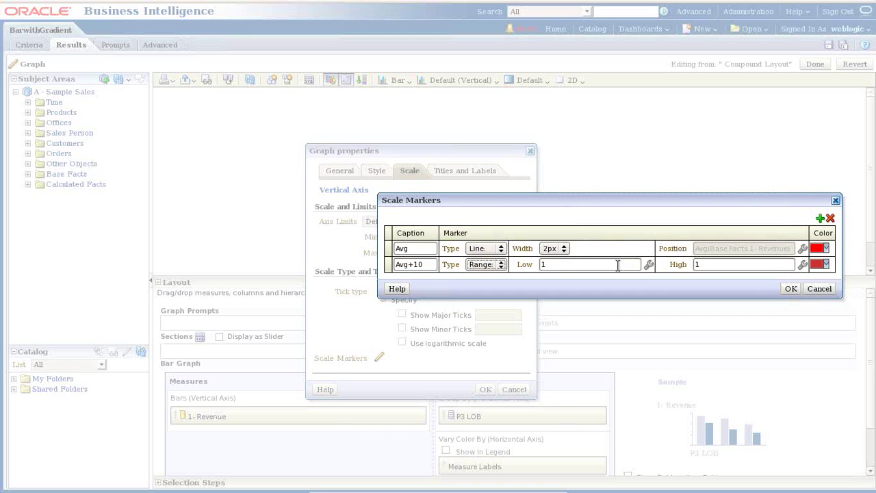
Step: Set the Avg+10 band's low bound to the average revenue column
left_click(648, 265)
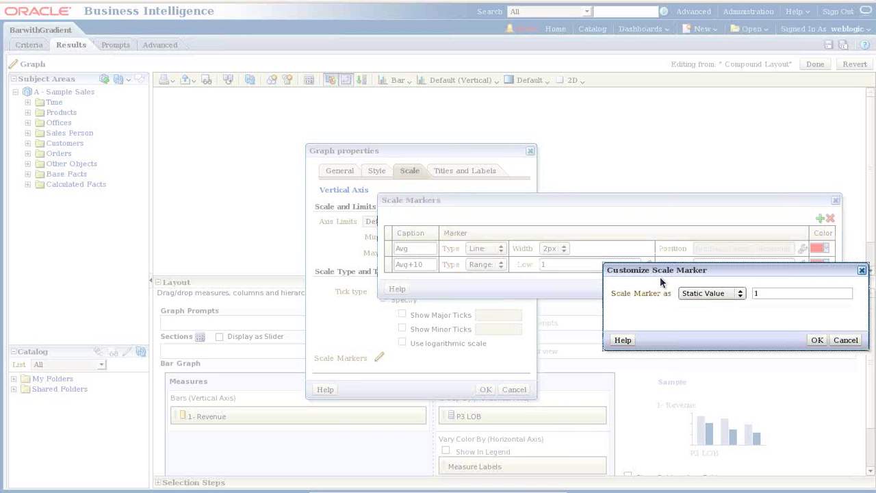
left_click(718, 296)
left_click(720, 324)
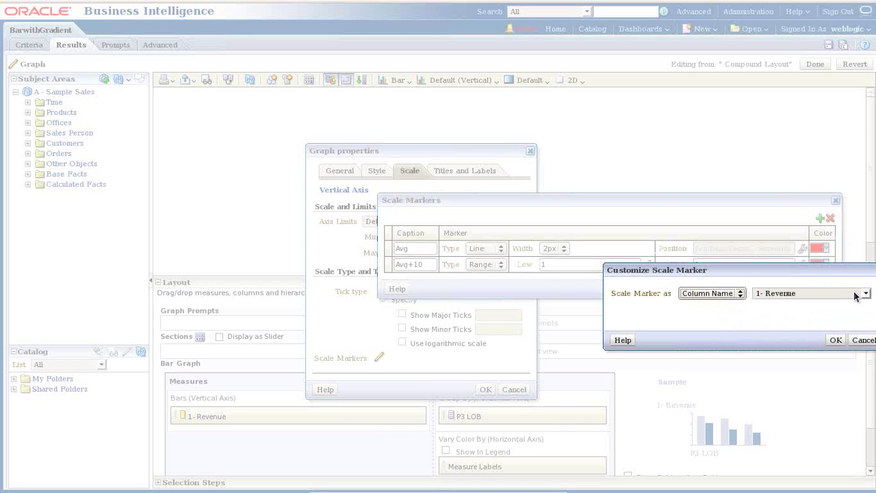
left_click(858, 294)
left_click(834, 312)
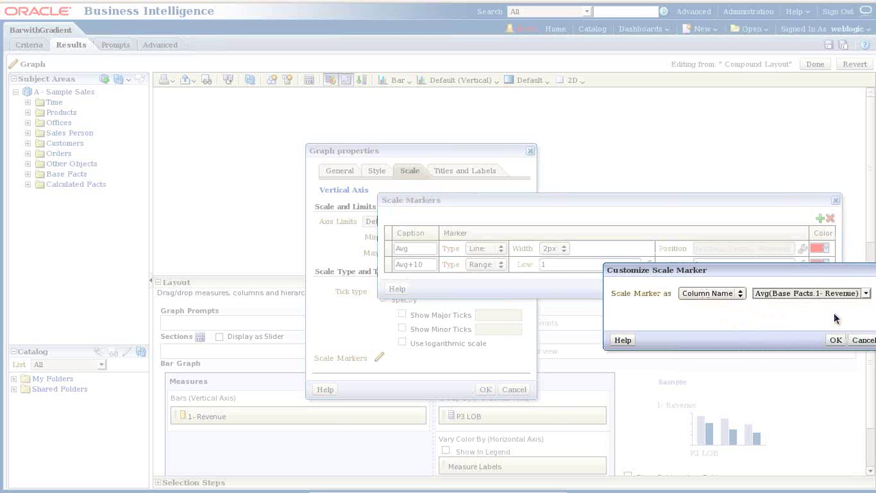
left_click(838, 339)
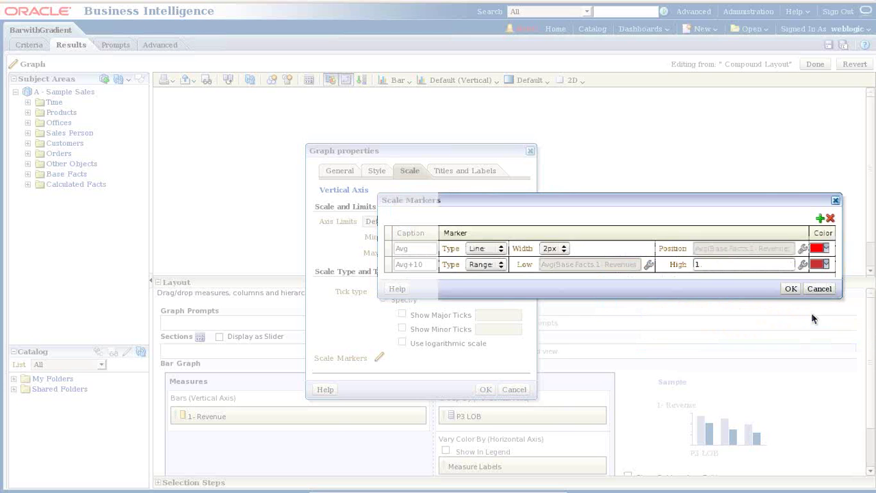
Step: Set the Avg+10 band's high bound to Avg_Revenue+10% and colour it light yellow
left_click(802, 265)
left_click(703, 294)
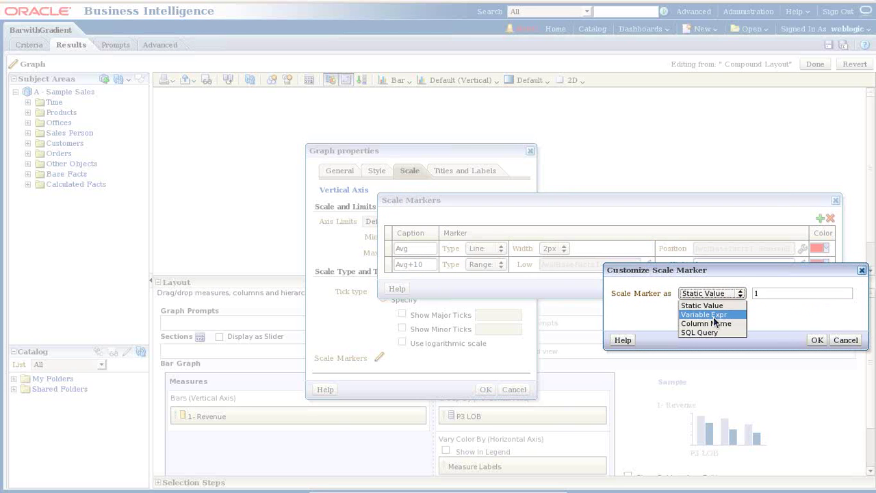
left_click(724, 323)
left_click(811, 297)
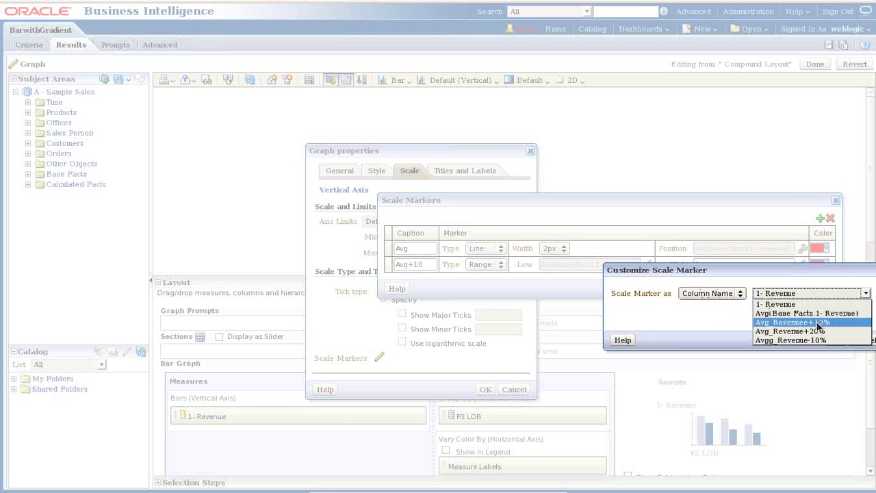
left_click(816, 322)
left_click(836, 341)
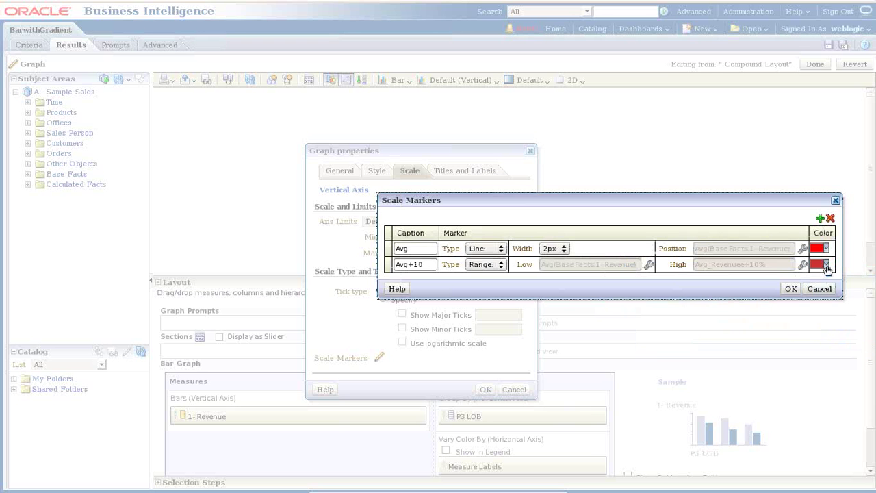
left_click(821, 265)
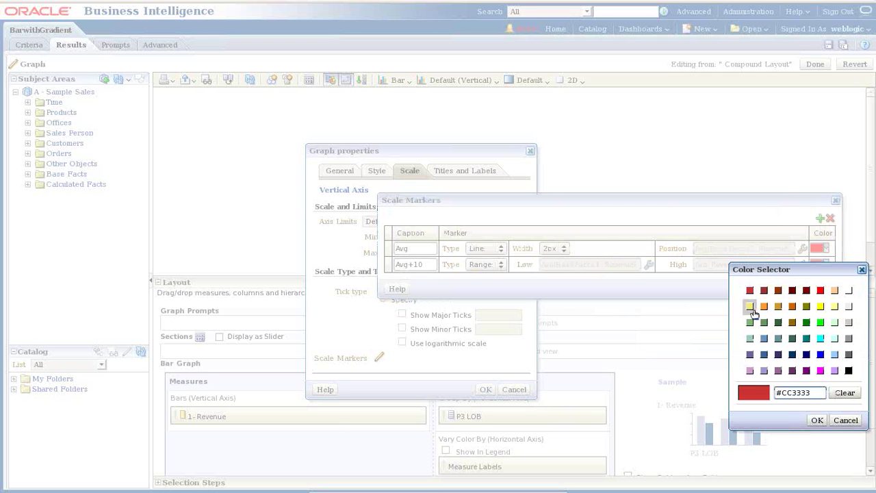
left_click(835, 309)
left_click(816, 420)
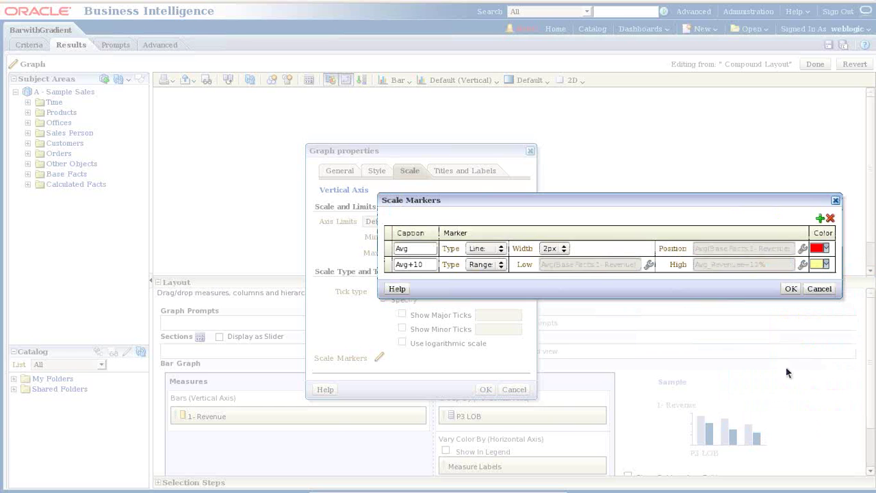
Step: Add a new range-band scale marker named Avg+20%
left_click(820, 218)
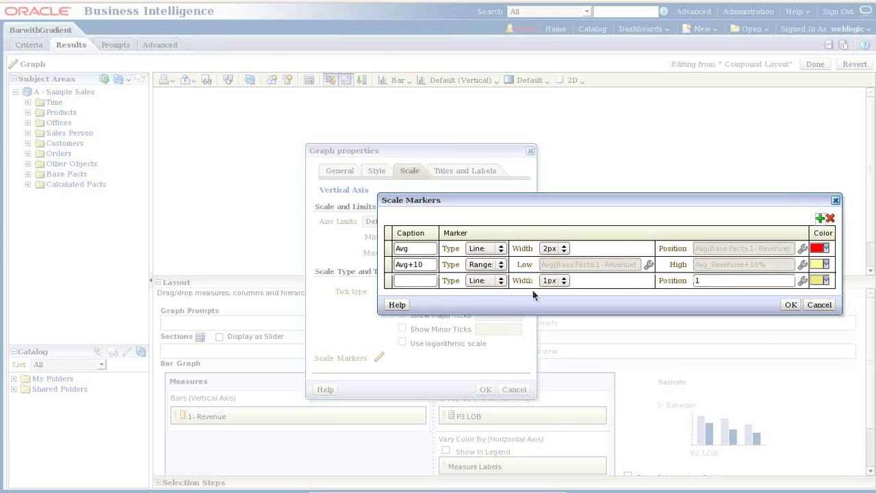
left_click(416, 282)
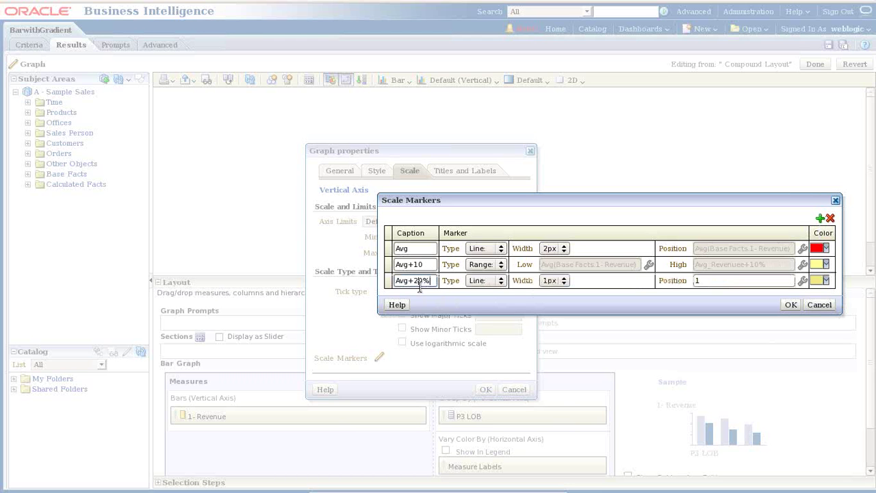
left_click(481, 264)
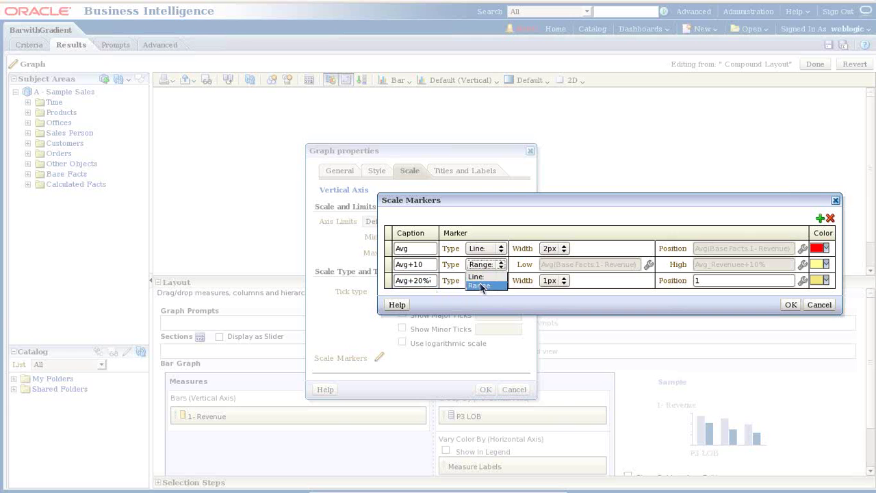
left_click(482, 291)
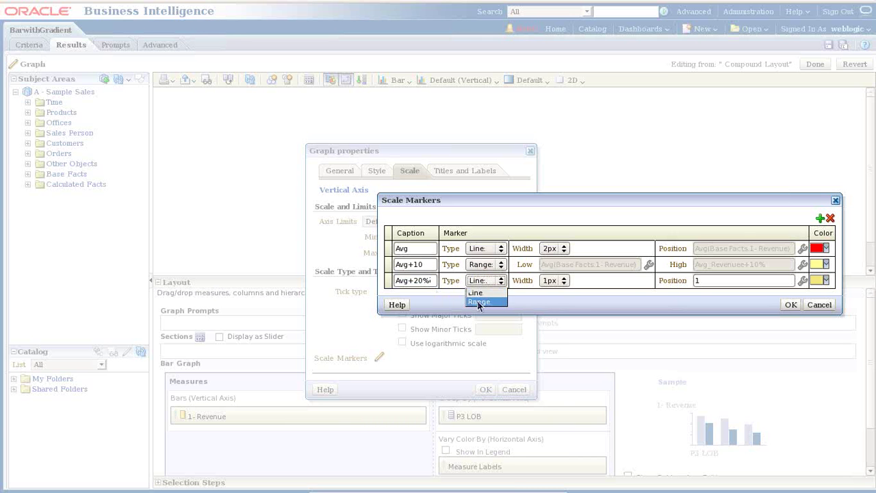
left_click(479, 302)
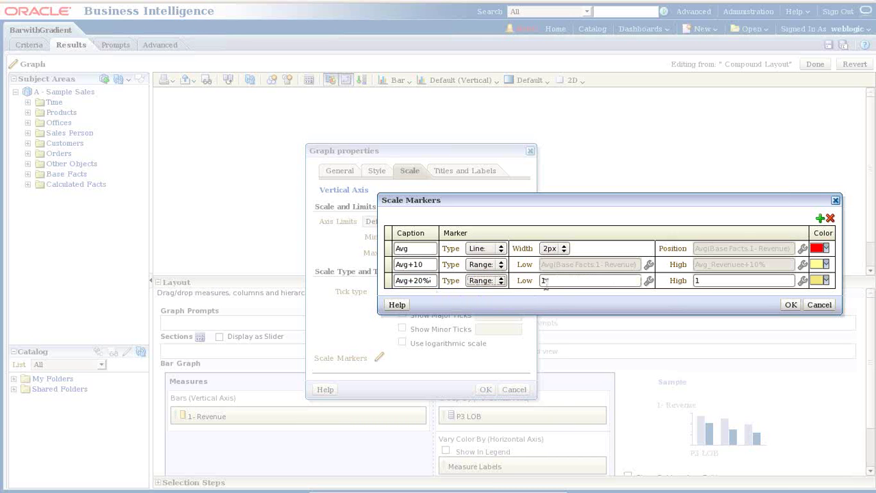
Step: Set the Avg+20% band's low bound to the Avg_Revenue+10% column
left_click(648, 281)
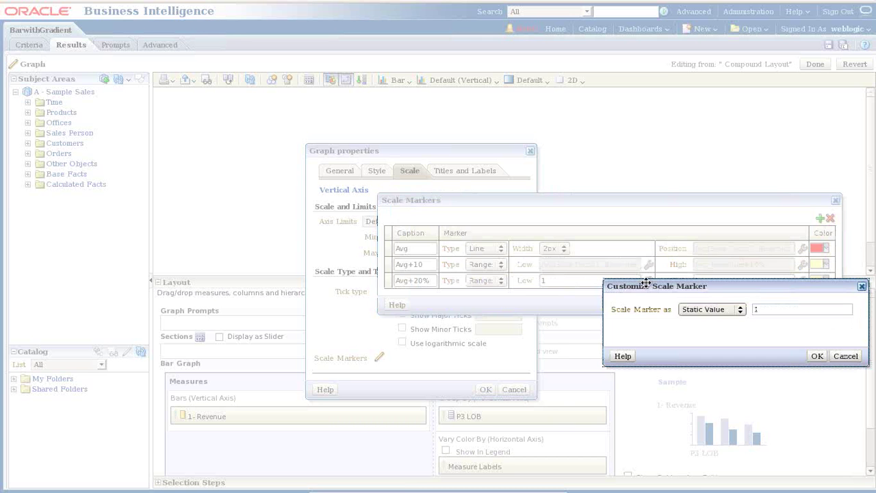
left_click(711, 308)
left_click(712, 327)
left_click(803, 310)
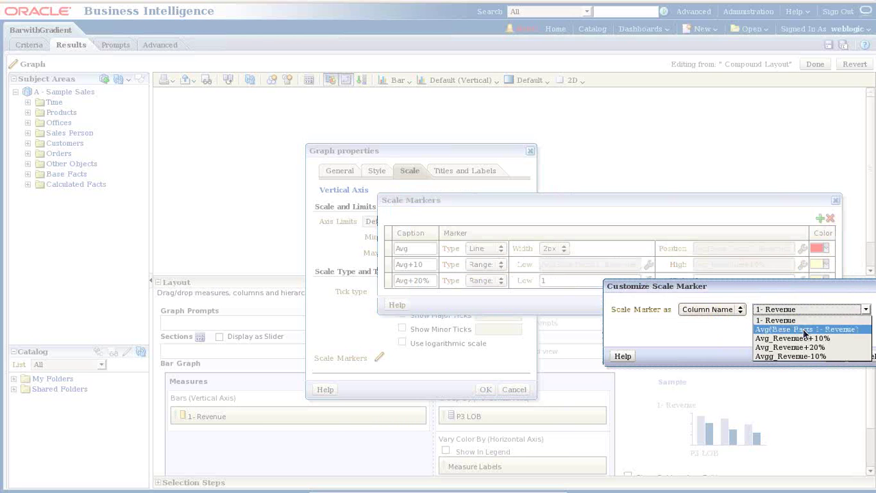
left_click(806, 345)
left_click_drag(755, 288, 559, 306)
left_click(640, 374)
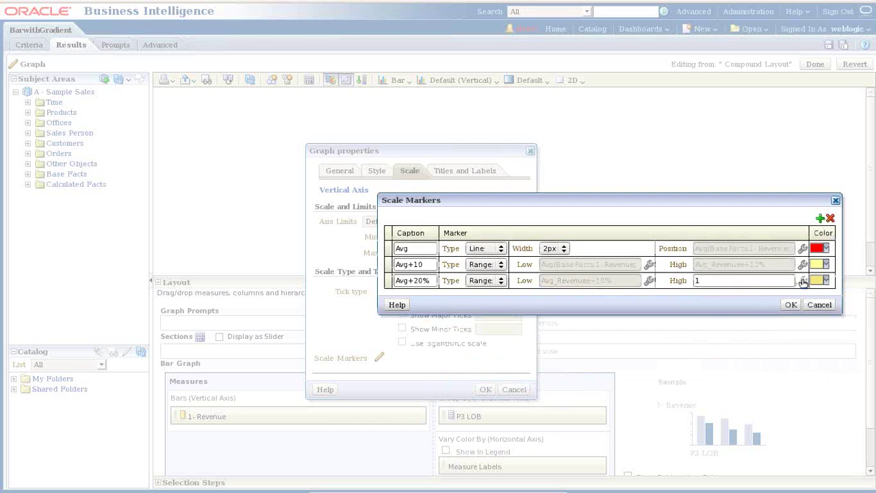
Step: Set the Avg+20% band's high bound to Avg_Revenue+20%, colour it light cyan, and apply
left_click(802, 280)
left_click(719, 310)
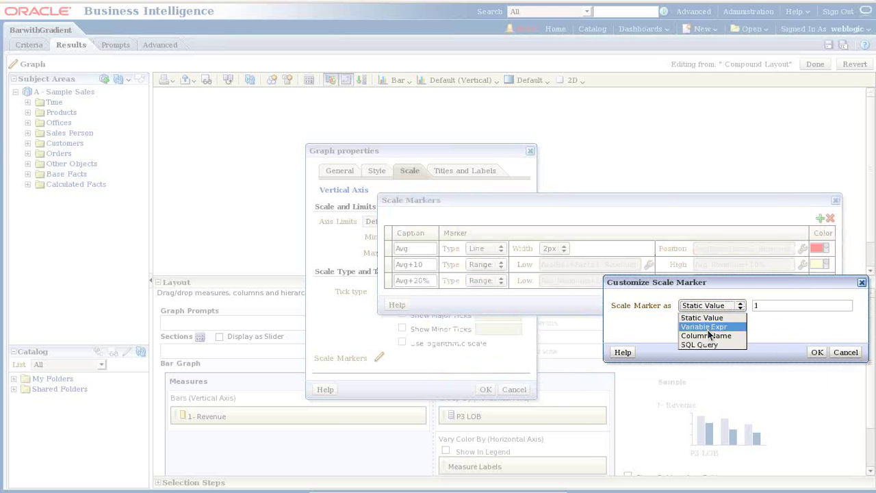
left_click(707, 335)
left_click(796, 310)
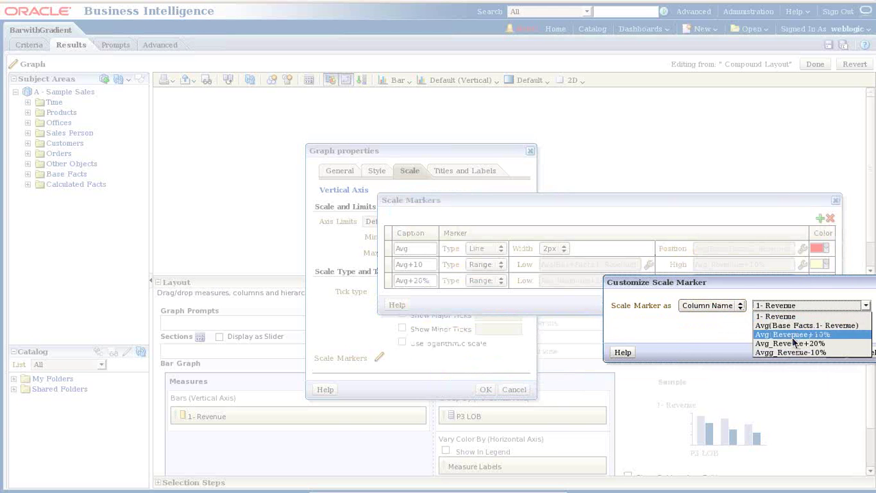
left_click(796, 350)
left_click(836, 352)
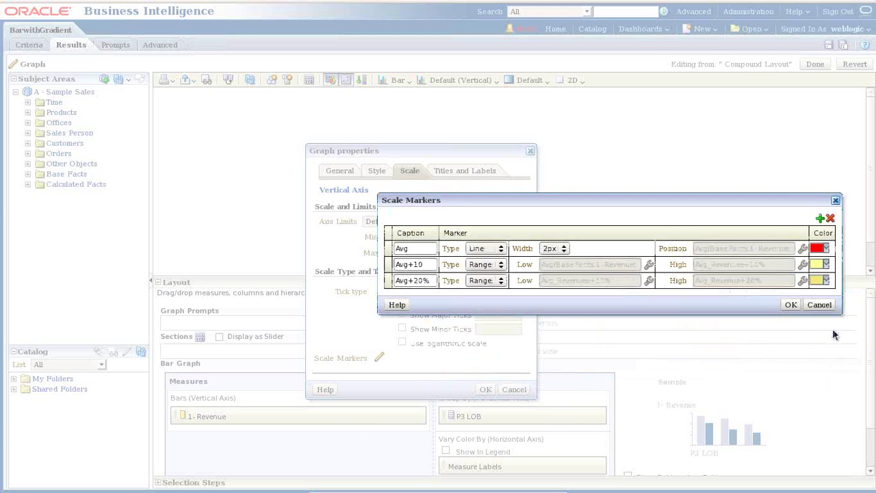
left_click(824, 280)
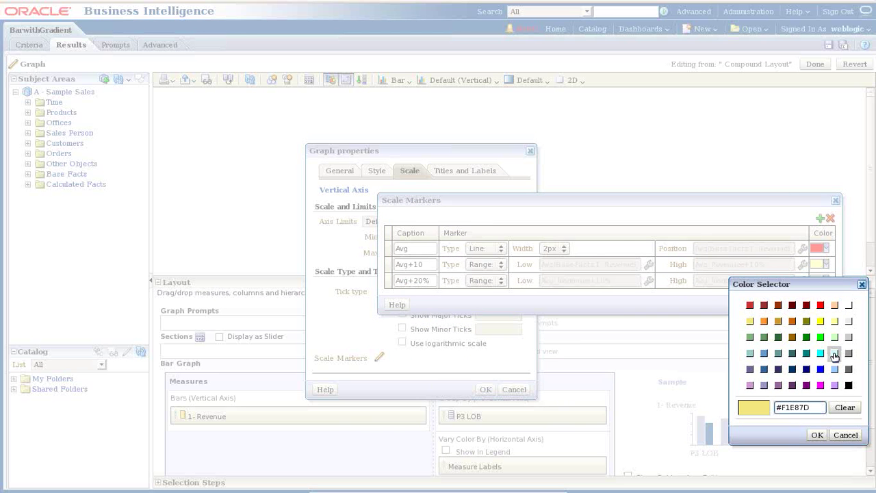
left_click(834, 357)
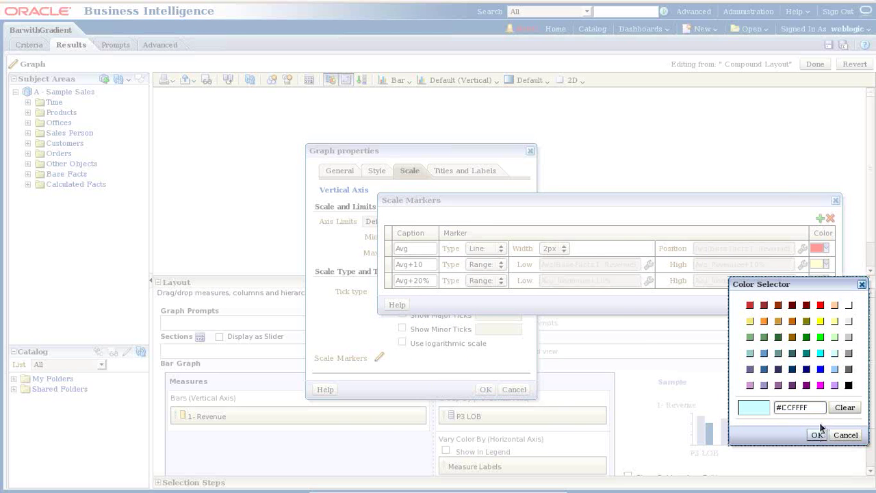
left_click(817, 435)
left_click(790, 305)
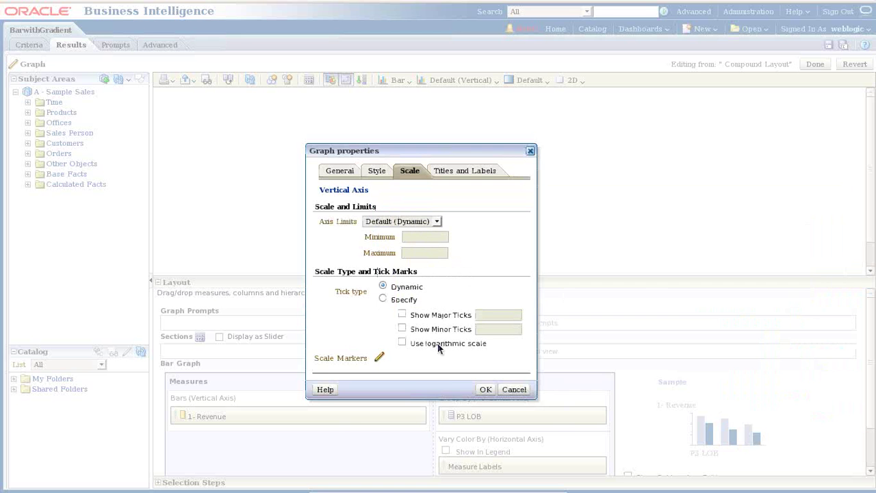
Step: Add a new range-band scale marker named Avg-10%
left_click(378, 357)
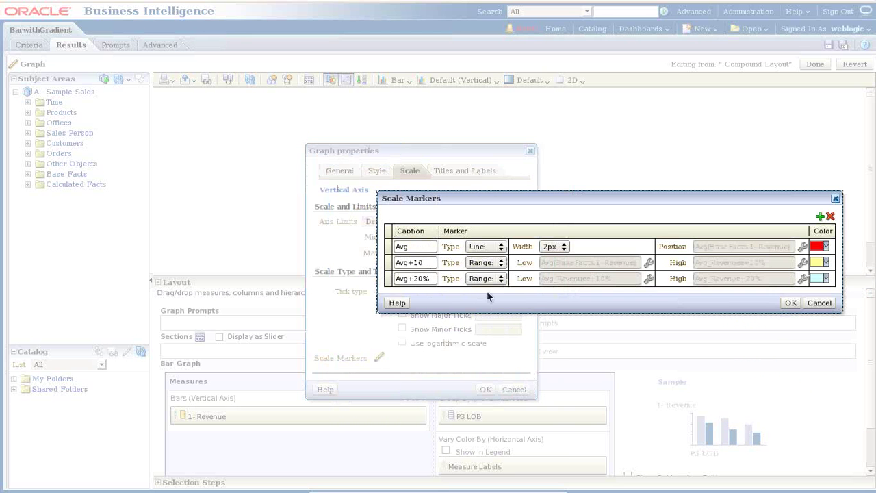
left_click(820, 217)
left_click(425, 295)
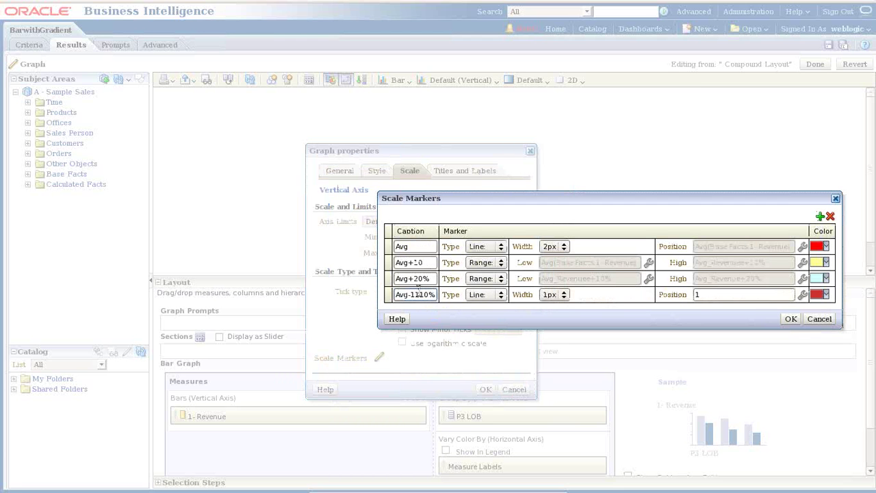
left_click(477, 295)
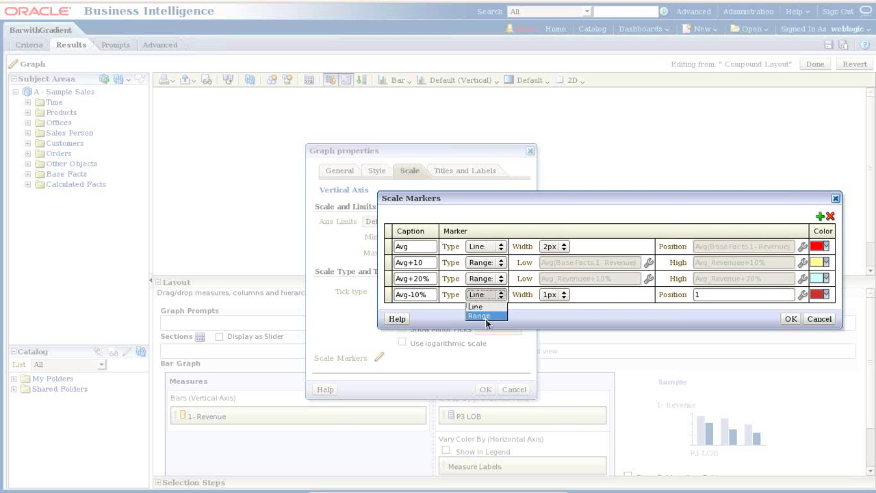
left_click(483, 314)
Step: Set the Avg-10% band's low bound to the Avgg_Revenue-10% column
left_click(649, 295)
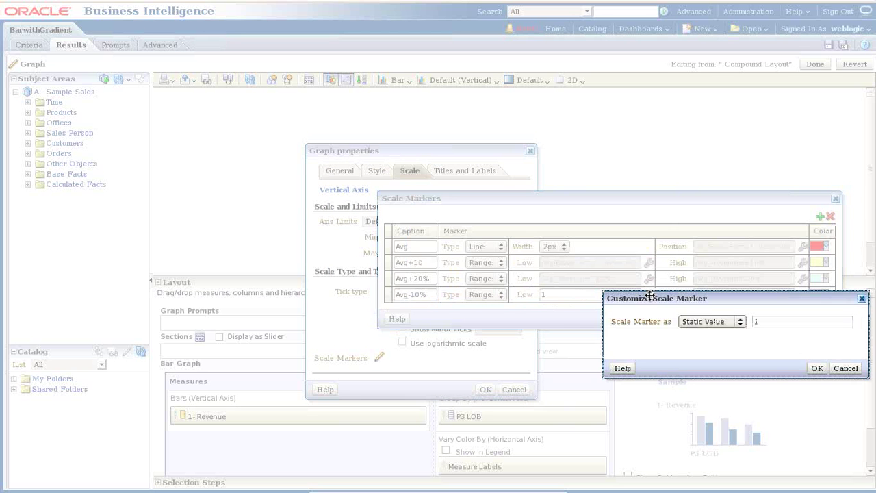
left_click(730, 323)
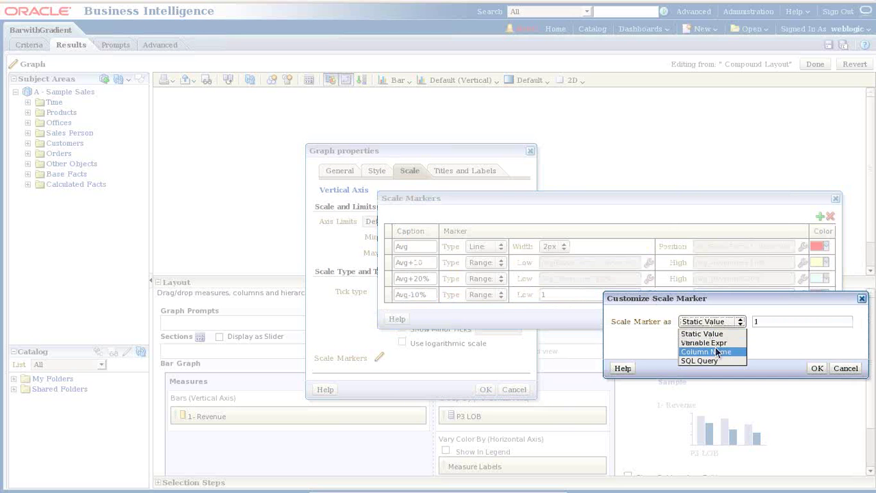
left_click(718, 352)
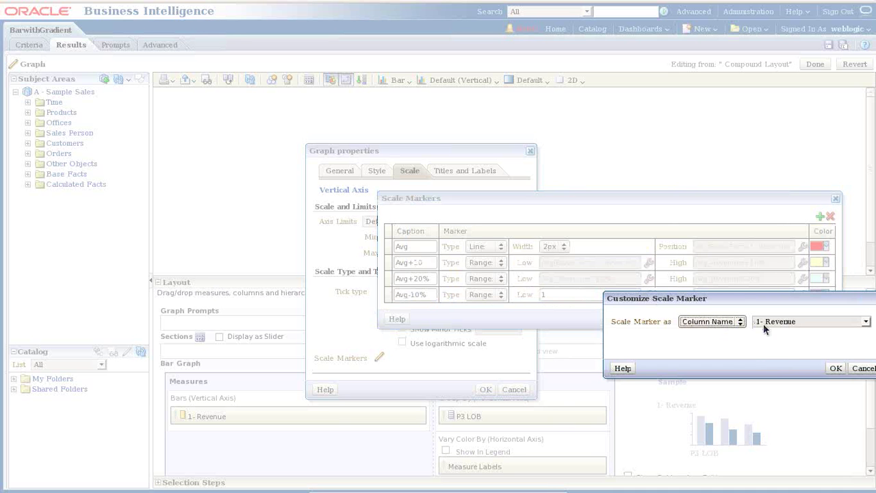
left_click(775, 321)
left_click(776, 321)
left_click(781, 321)
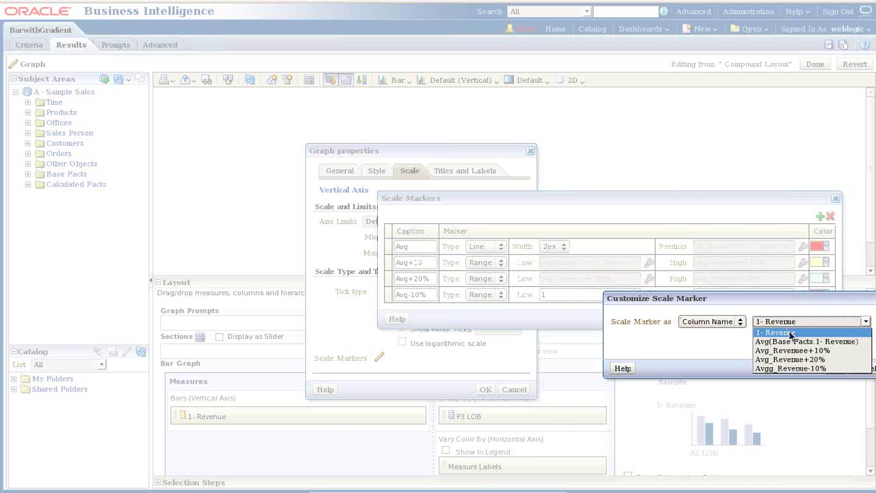
left_click(796, 368)
left_click(837, 369)
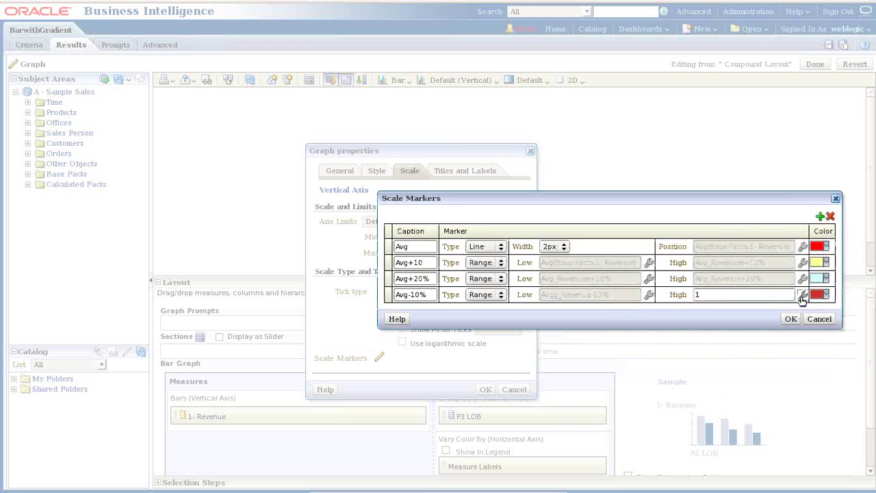
Step: Set the Avg-10% band's high bound to the average revenue column
left_click(802, 294)
left_click(744, 327)
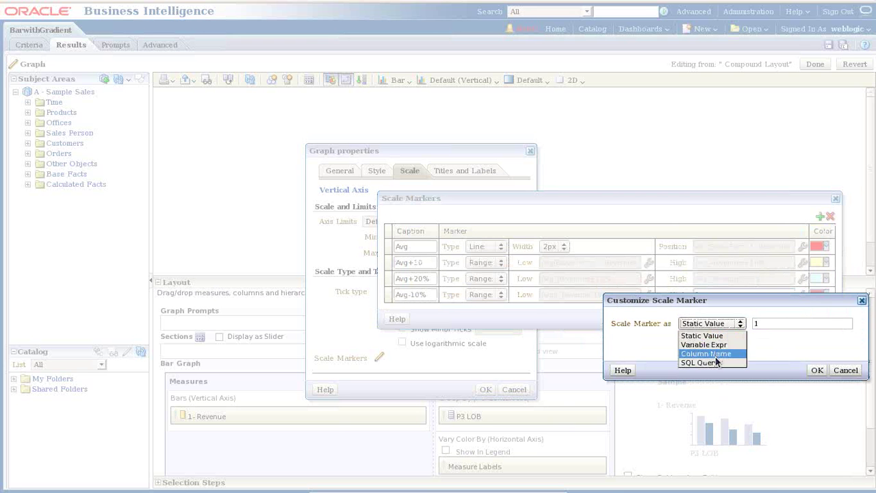
left_click(715, 355)
left_click(779, 323)
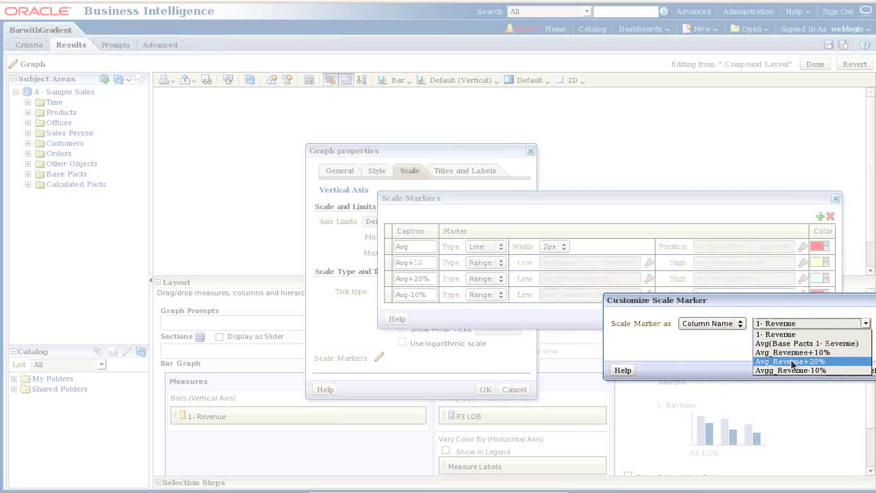
left_click(796, 343)
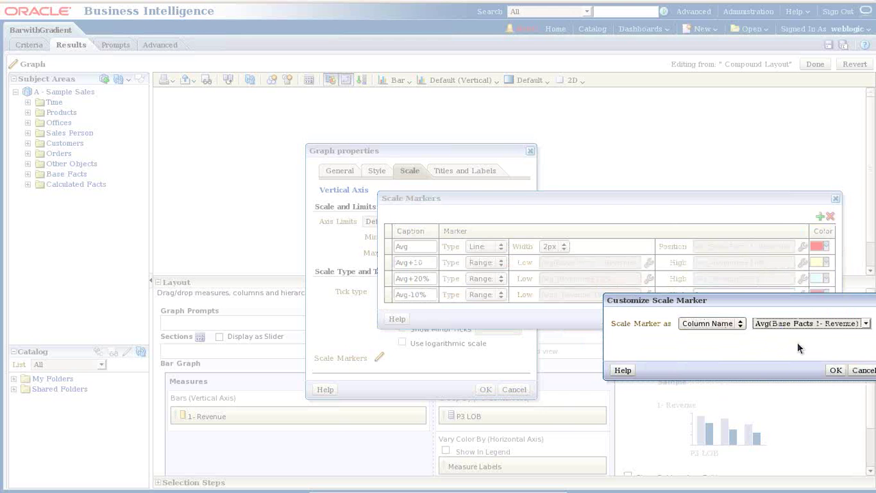
left_click(835, 369)
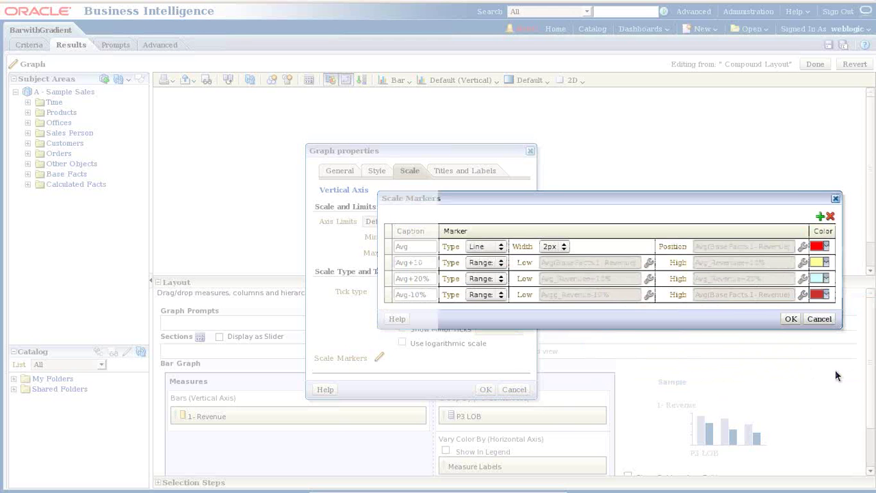
Step: Colour the Avg-10% band bright yellow and apply the markers to the graph
left_click(826, 295)
left_click(751, 337)
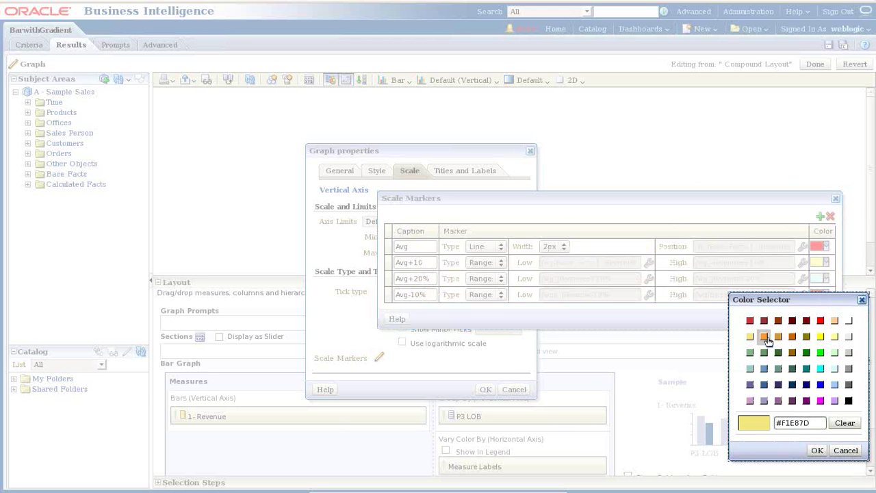
left_click(820, 337)
left_click(818, 449)
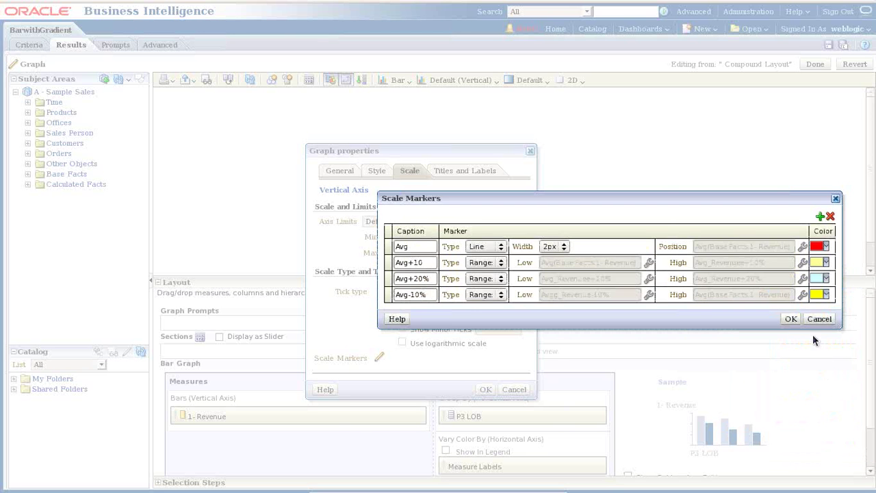
left_click(791, 319)
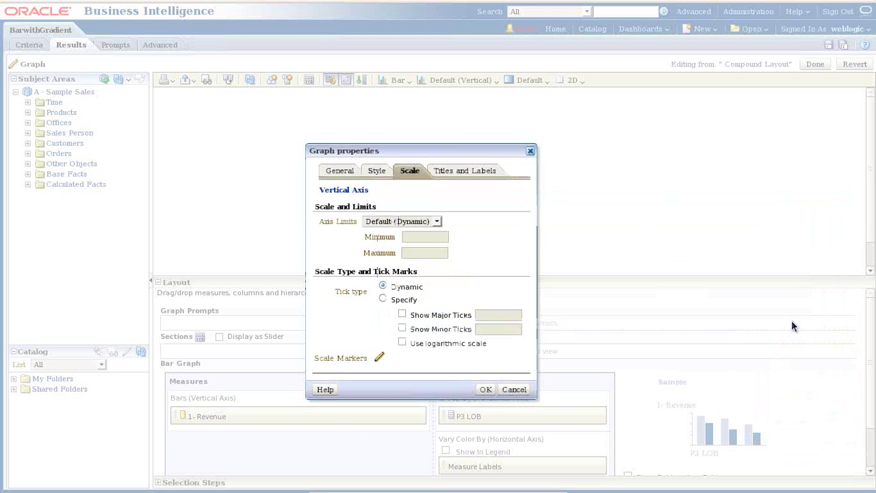
left_click(486, 390)
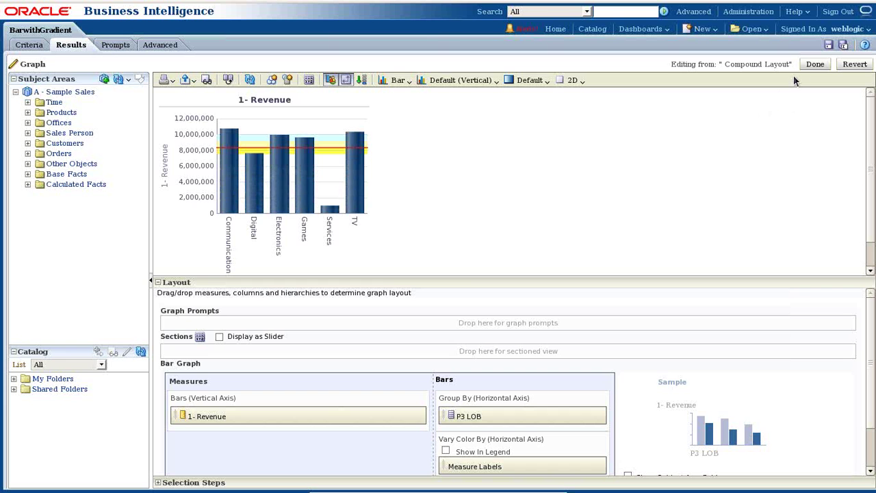
Step: Reopen the revenue graph's properties and change Canvas Width from 340 to 640 pixels
left_click(807, 63)
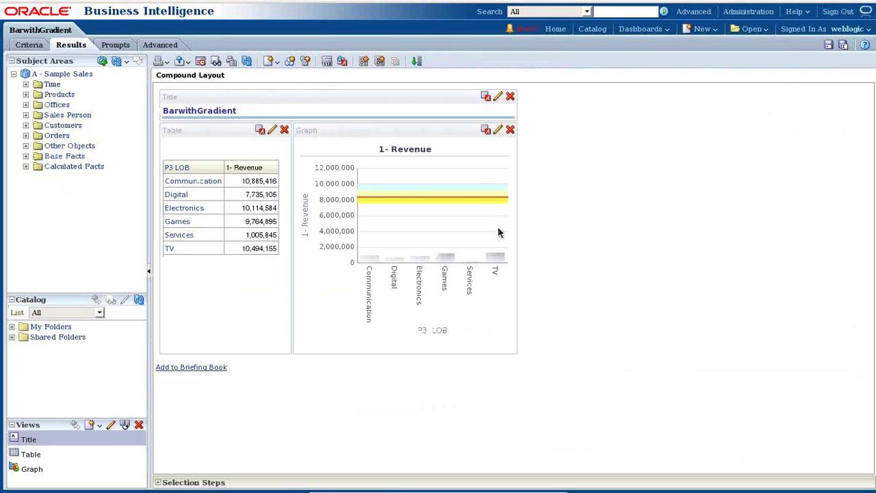
mouse_move(445, 233)
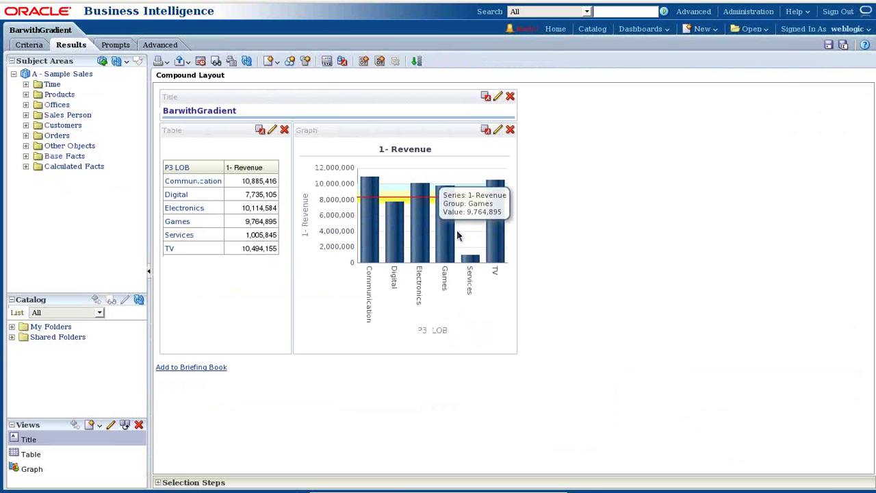
mouse_move(418, 220)
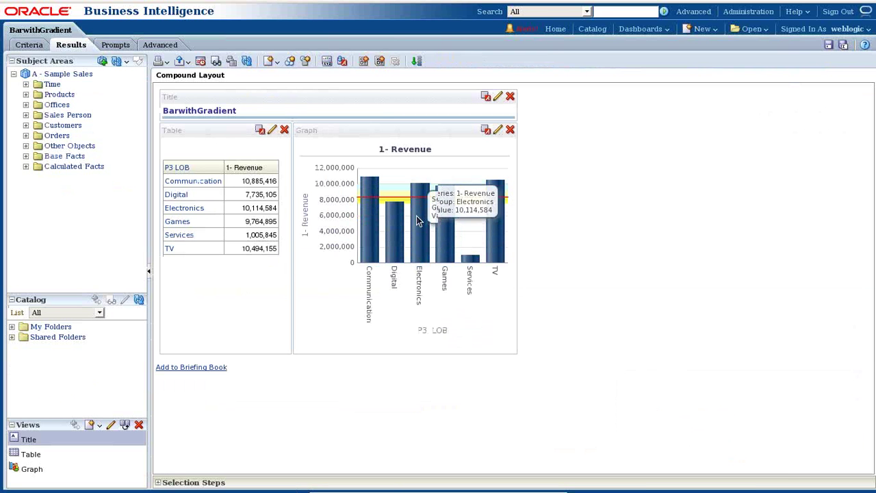
mouse_move(391, 254)
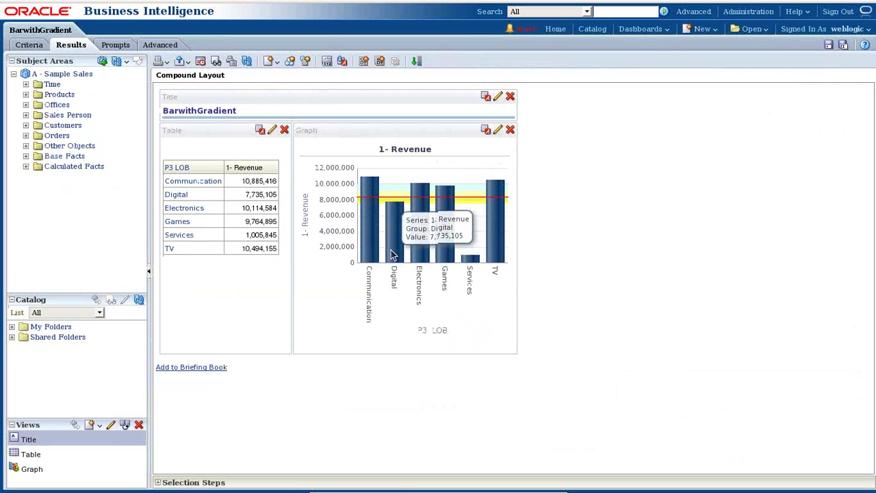
left_click(498, 130)
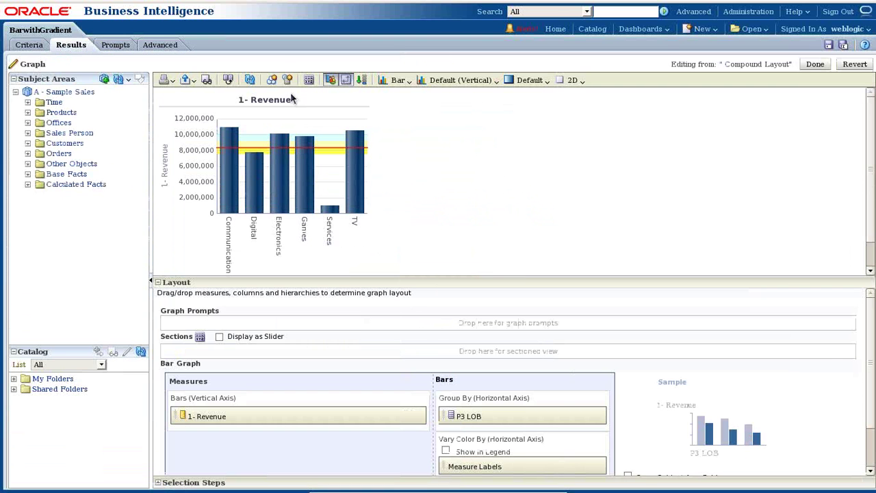
left_click(309, 81)
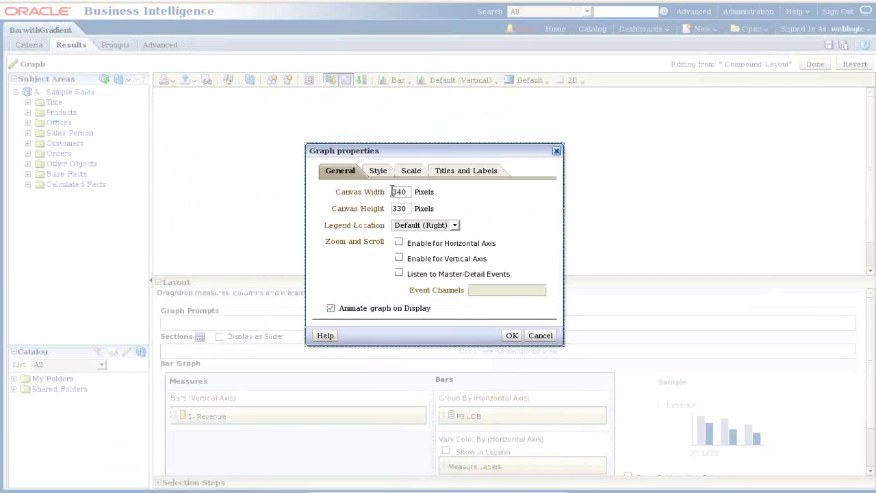
left_click(393, 191)
key("Delete")
type("6")
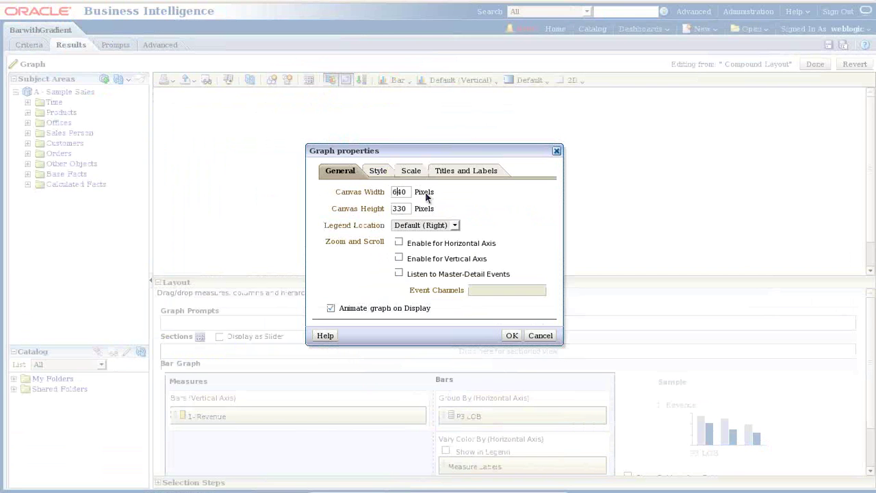
left_click(510, 336)
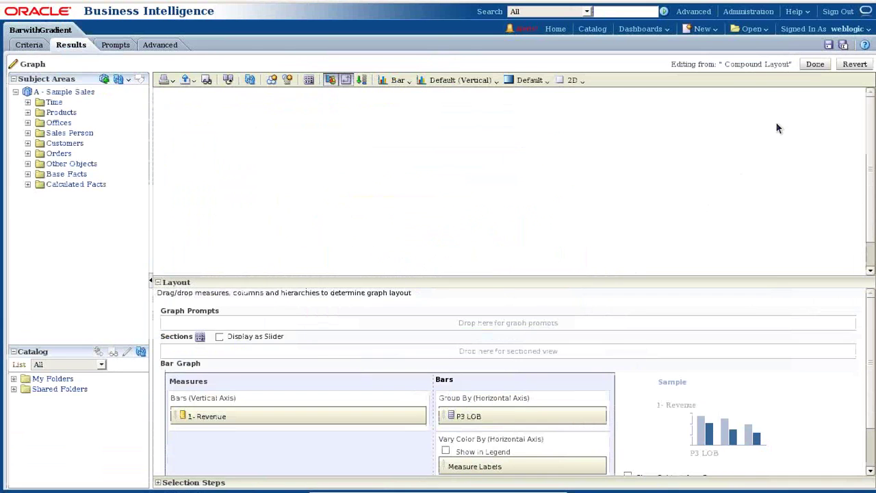
Step: Exit the graph editor and inspect the widened graph's bar values, red Avg line and bands
left_click(816, 63)
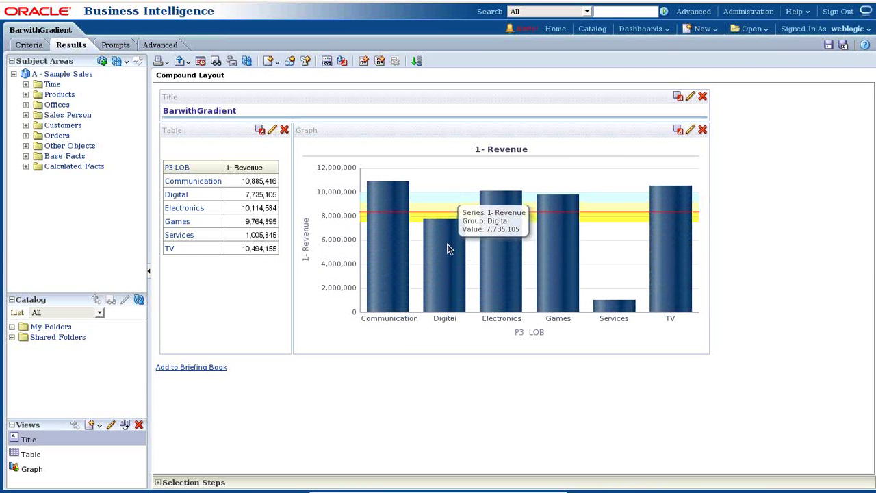
mouse_move(514, 212)
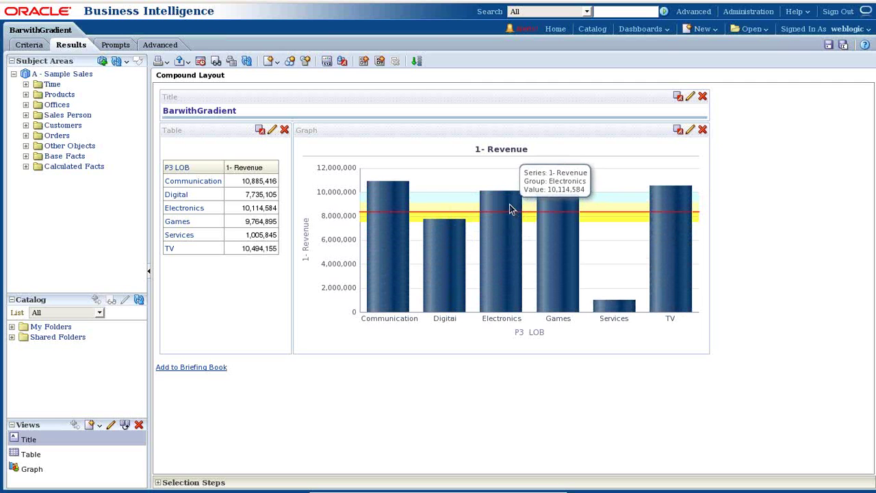
mouse_move(576, 204)
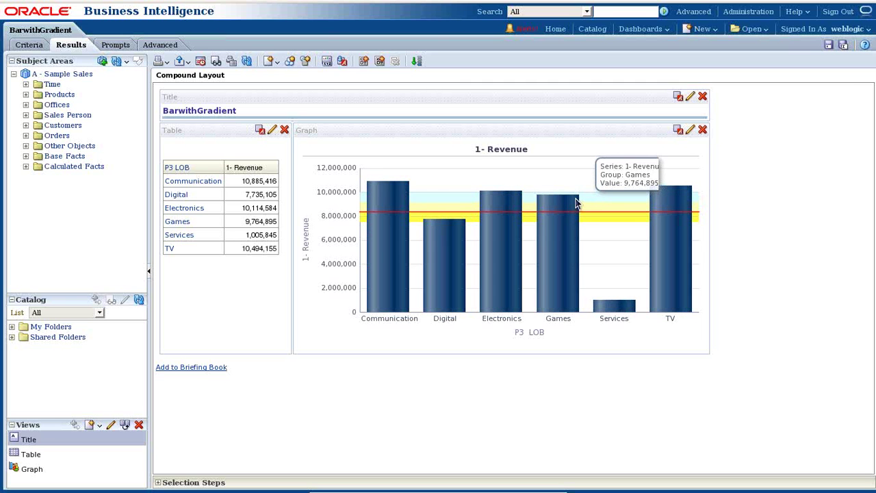
mouse_move(661, 260)
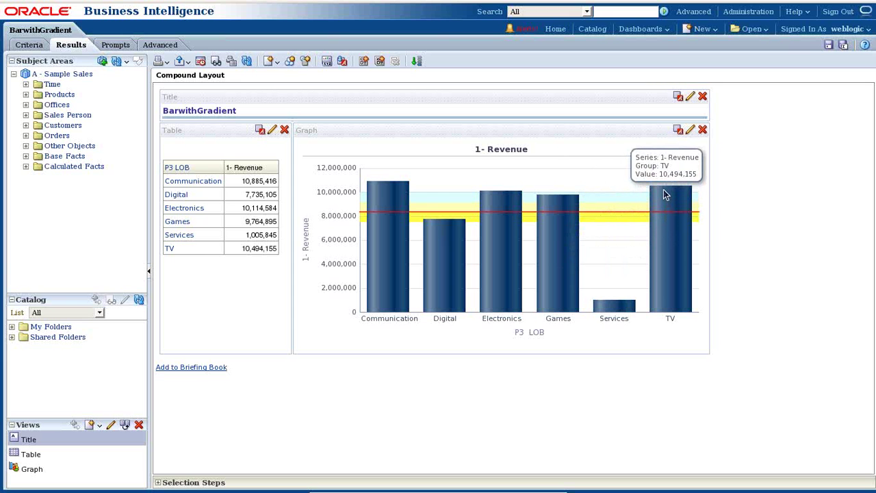
mouse_move(373, 216)
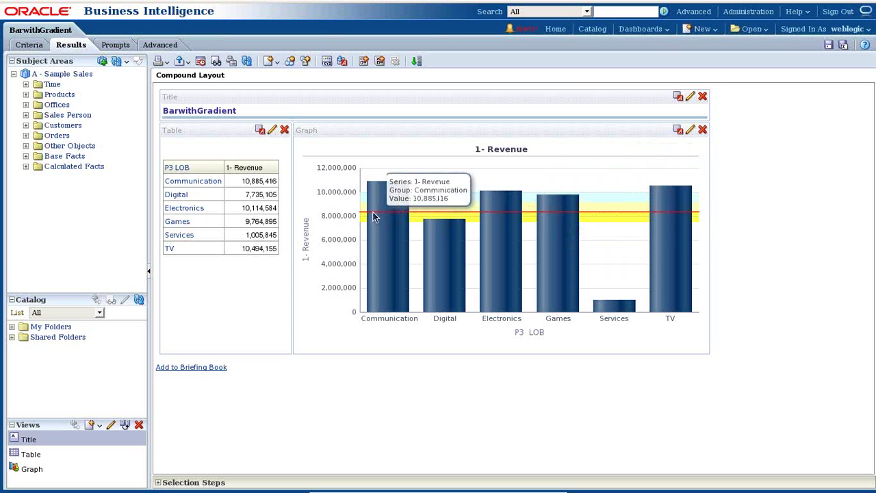
mouse_move(677, 214)
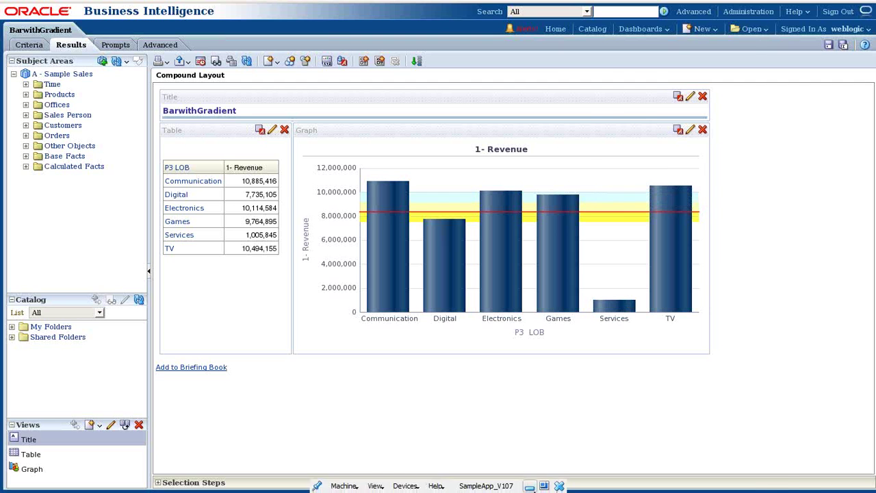
Step: Switch from the VirtualBox machine to PowerPoint and show slide 3, 'Any Question?'
left_click(531, 484)
left_click(76, 337)
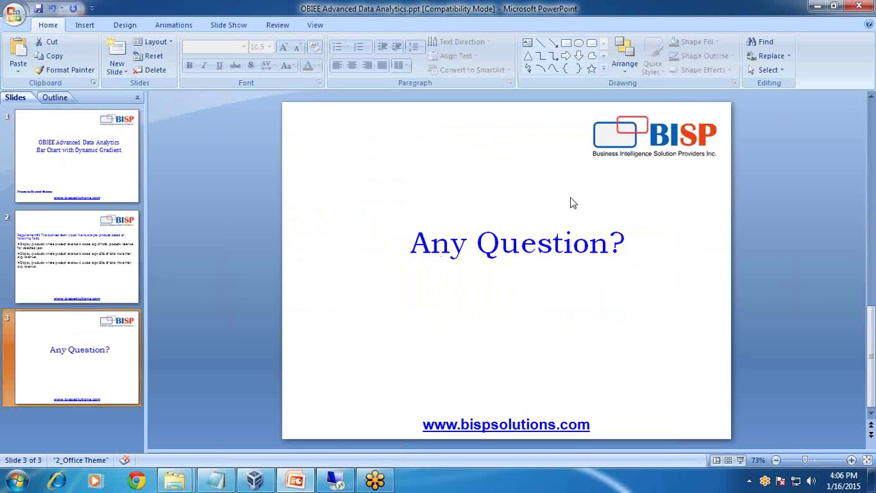